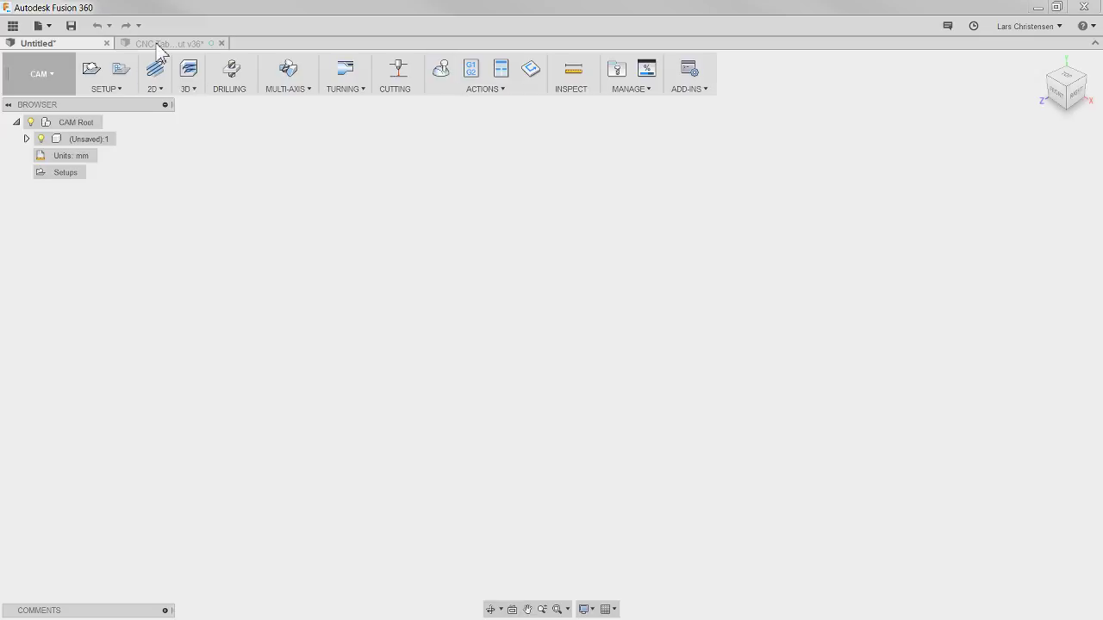
# - Inspect the CNC table layout model and show the Contour1 toolpath inside Setup3
pyautogui.scroll(-10, 377, 244)
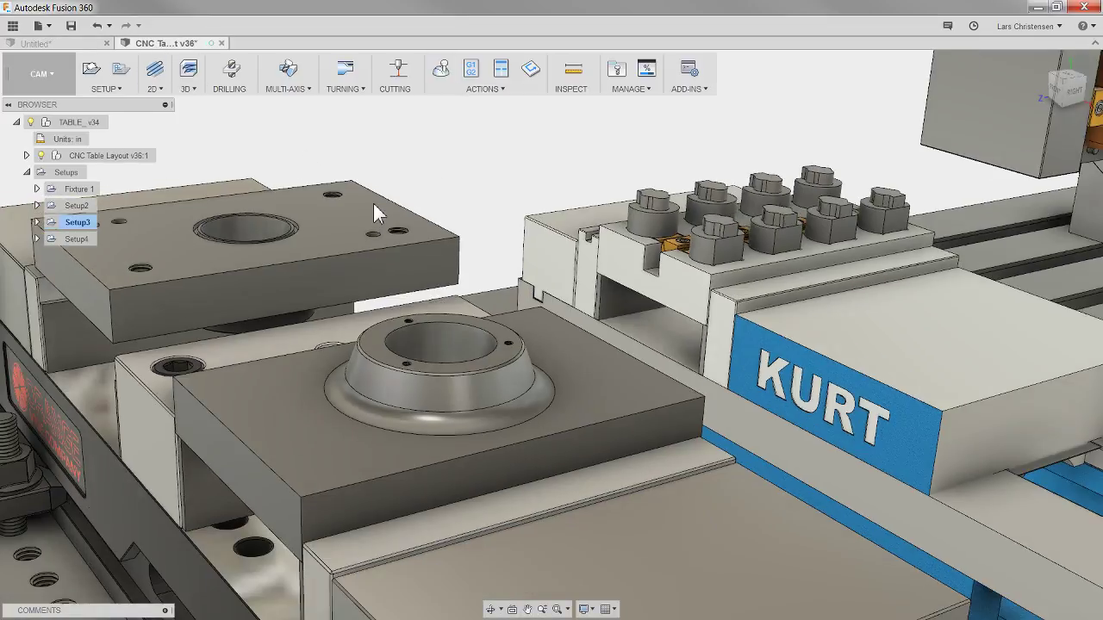
pyautogui.scroll(2, 438, 193)
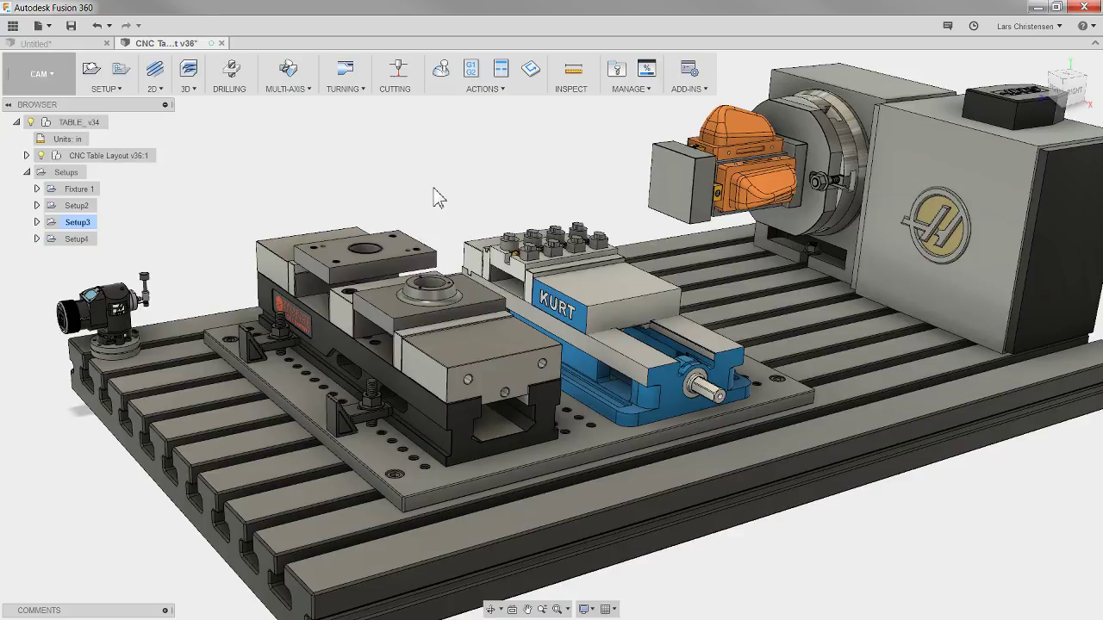
pyautogui.scroll(2, 439, 197)
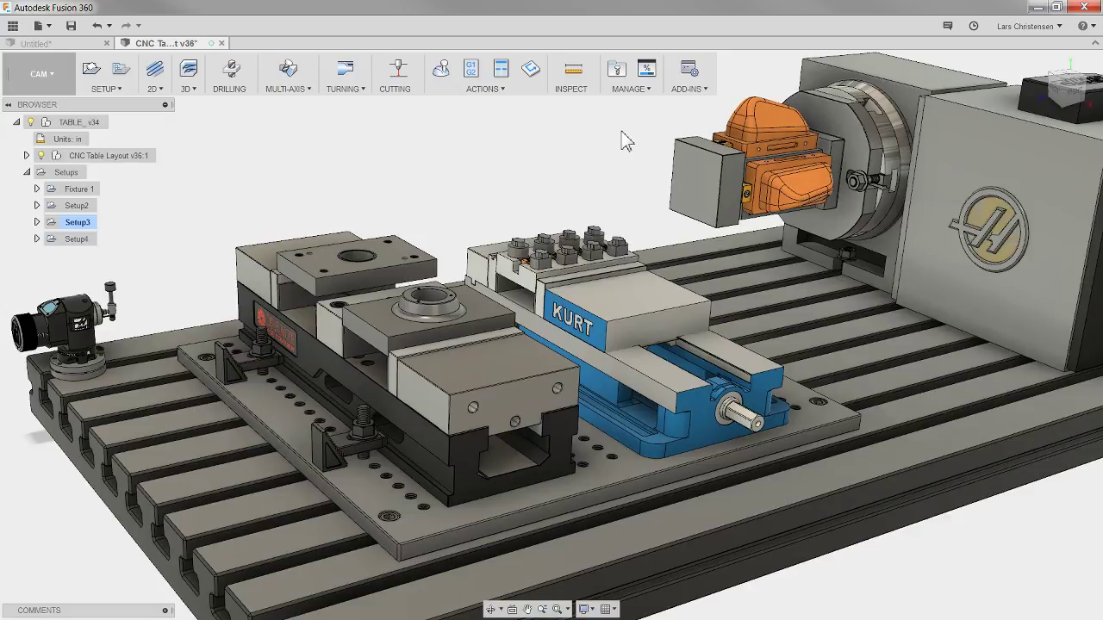
pyautogui.click(37, 222)
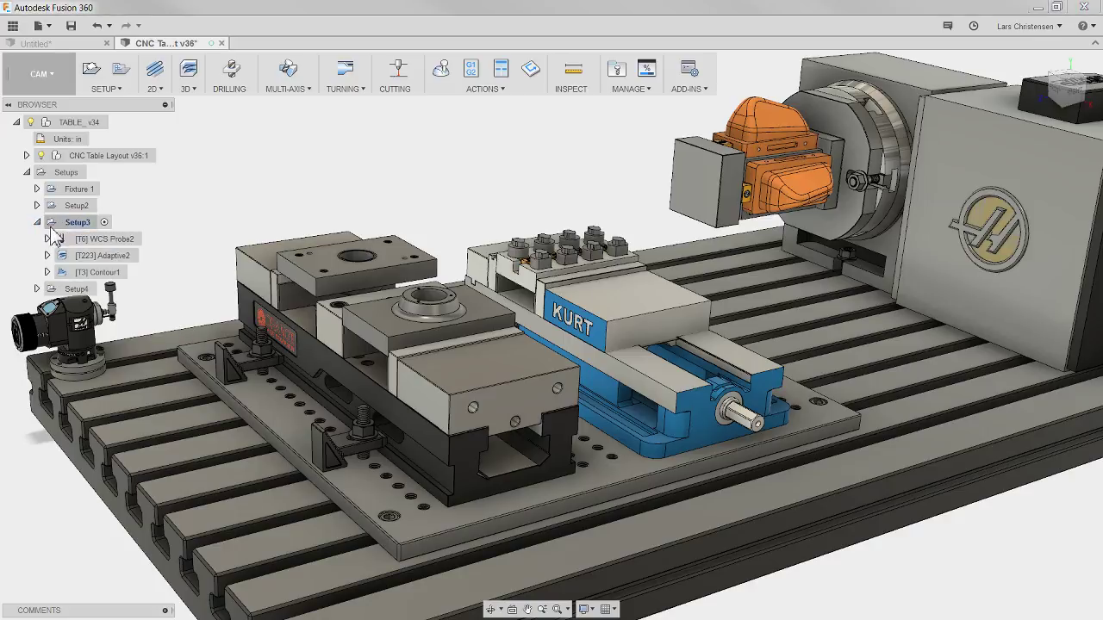
pyautogui.rightClick(103, 272)
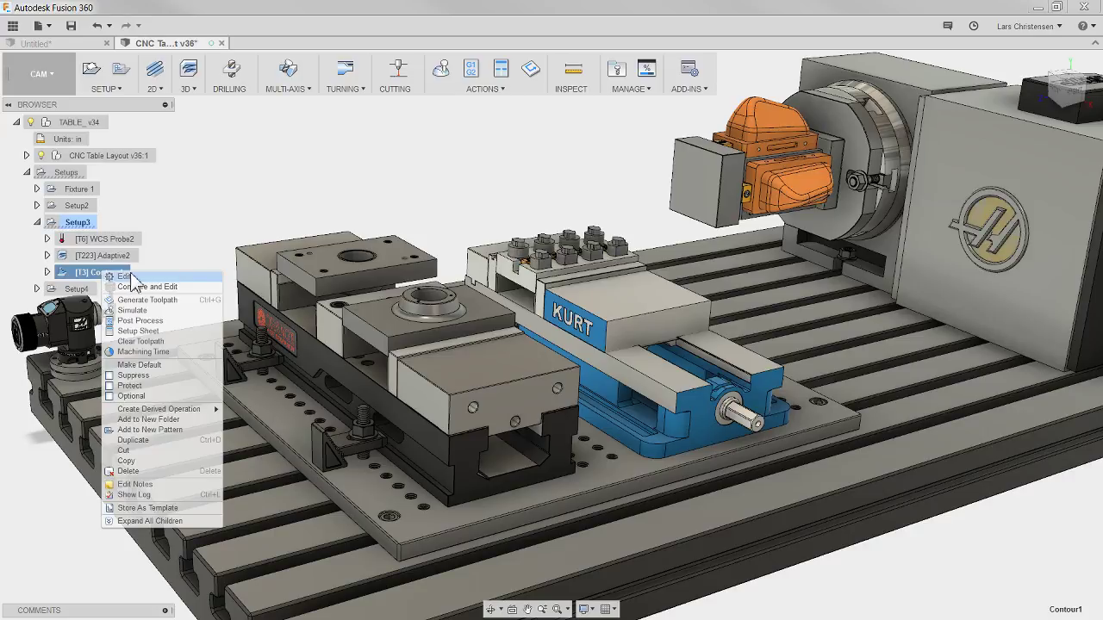
pyautogui.press('Escape')
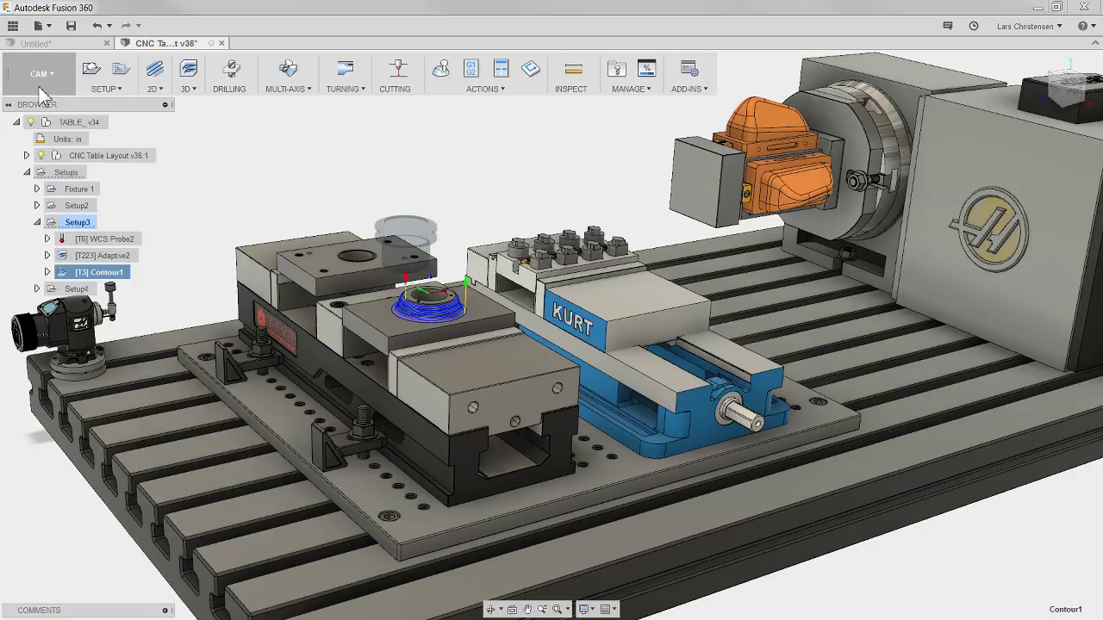
# - Review the CAM Tool Library from the CNC Table Layout document, then from the Untitled document, viewing the Untitled document's own tool list
pyautogui.click(618, 71)
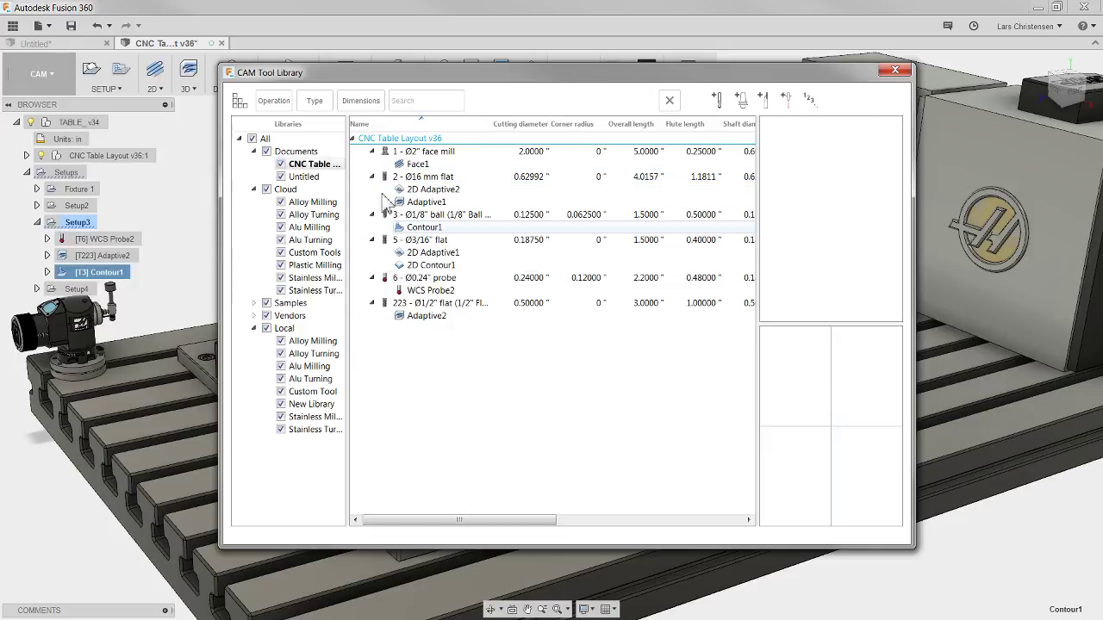
pyautogui.click(895, 70)
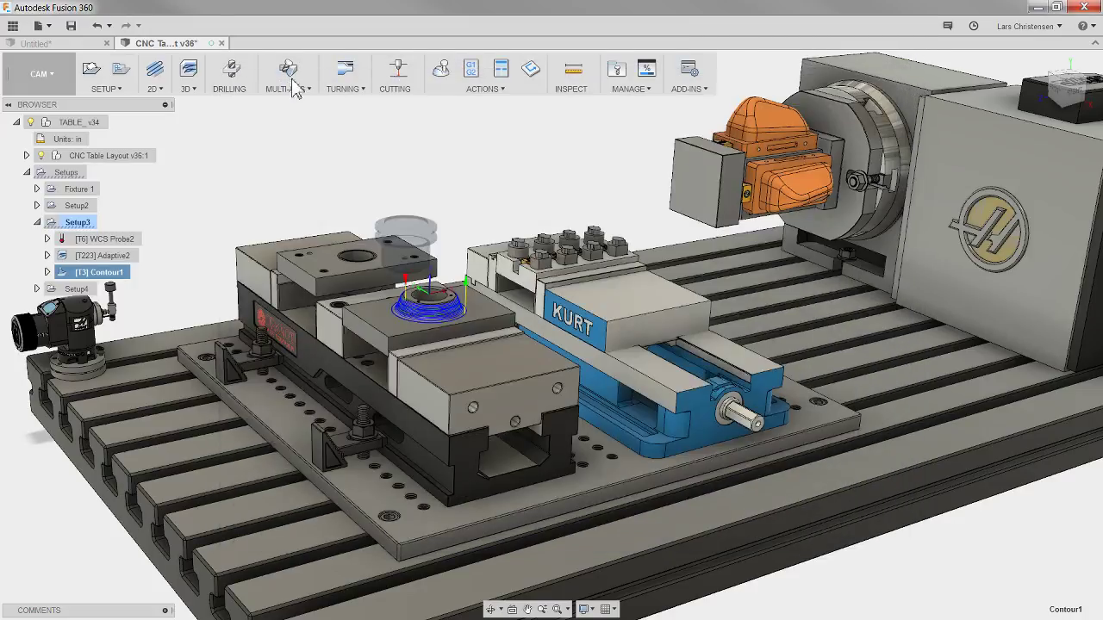
pyautogui.click(44, 43)
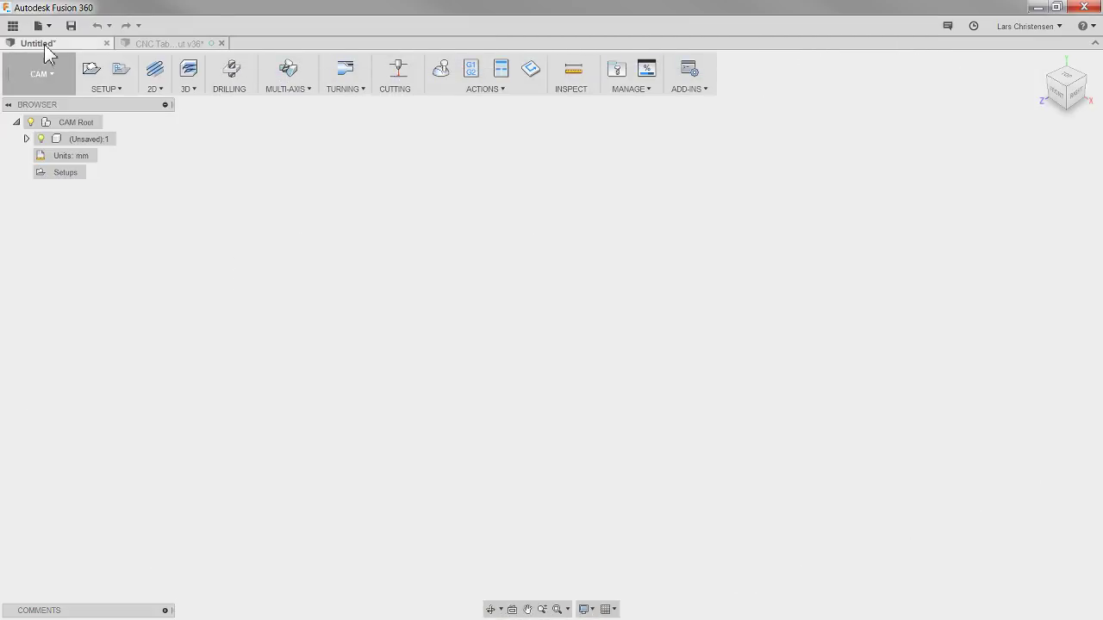
pyautogui.click(614, 71)
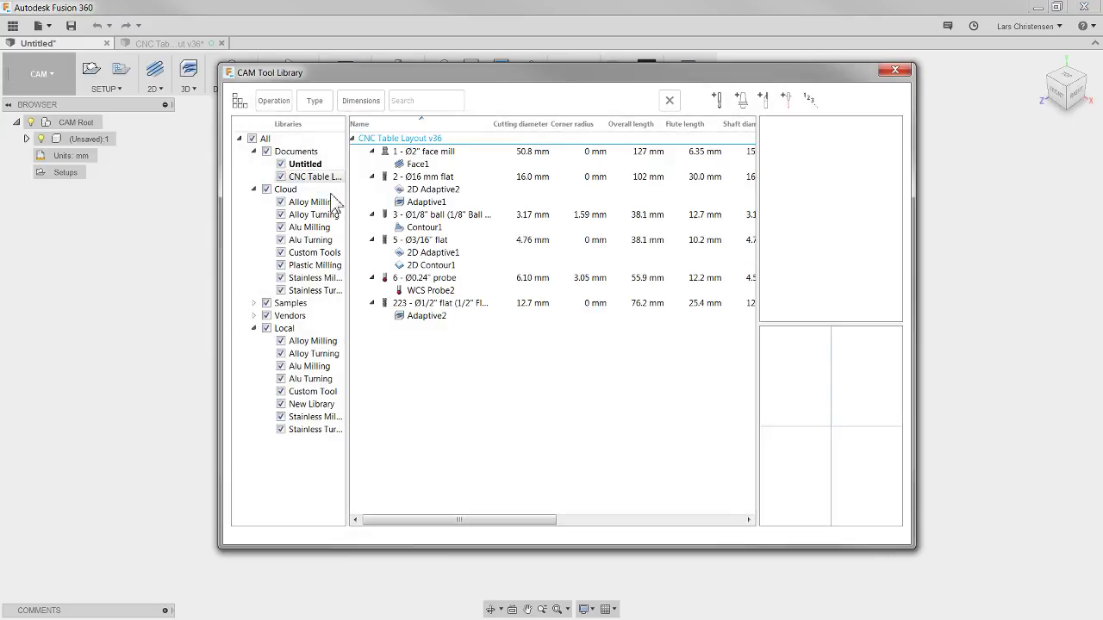
pyautogui.click(307, 165)
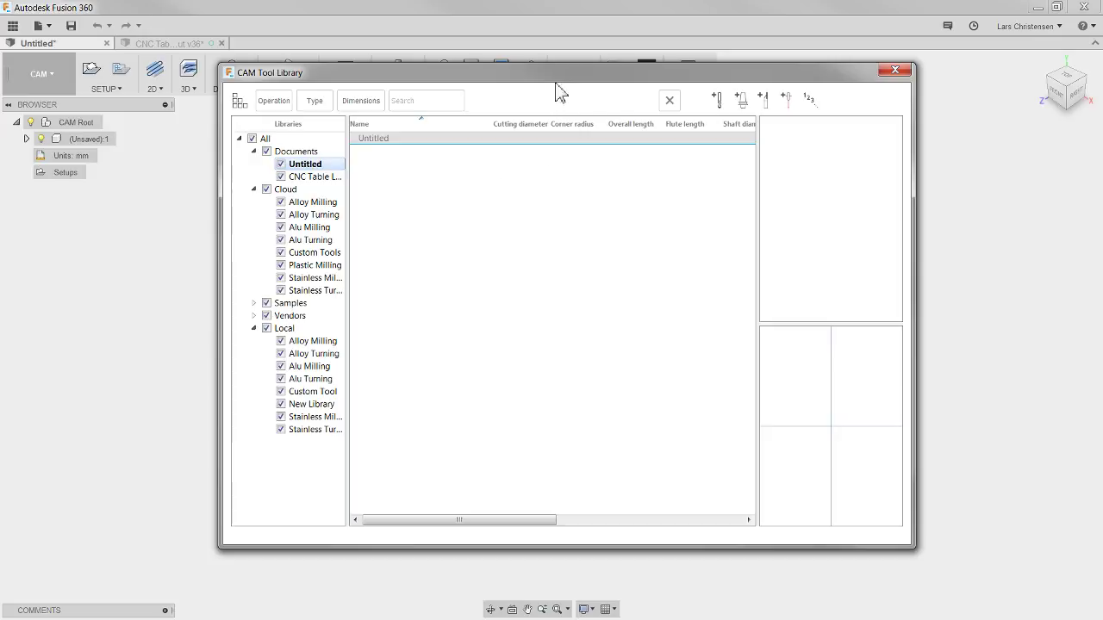
pyautogui.moveTo(515, 84); pyautogui.dragTo(504, 77)
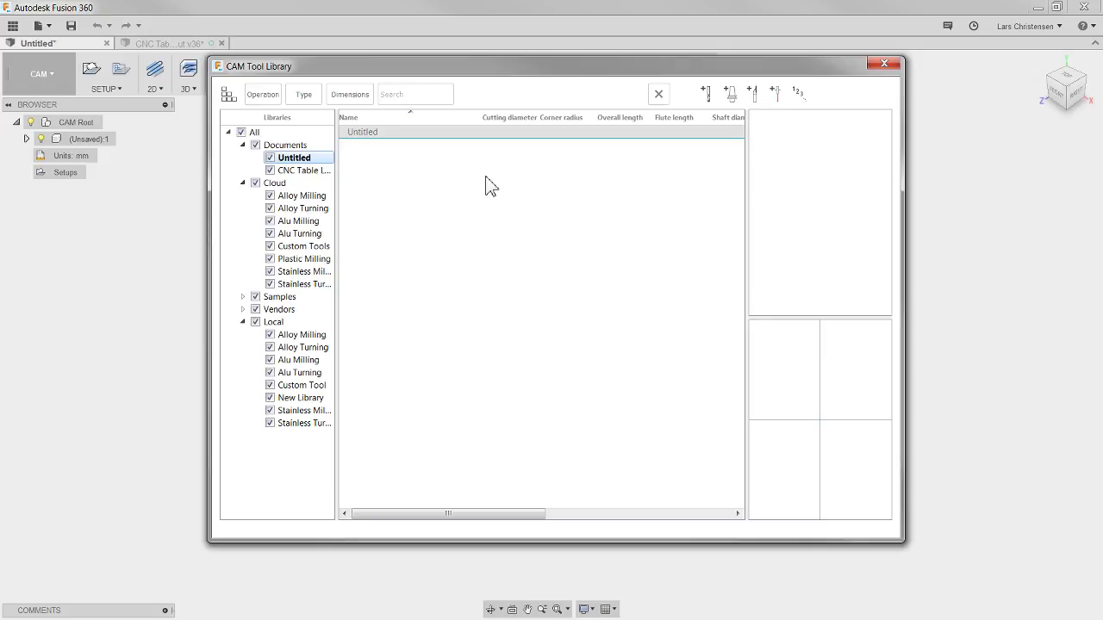
# - Hide the list of libraries in the CAM Tool Library and show it again
pyautogui.click(228, 97)
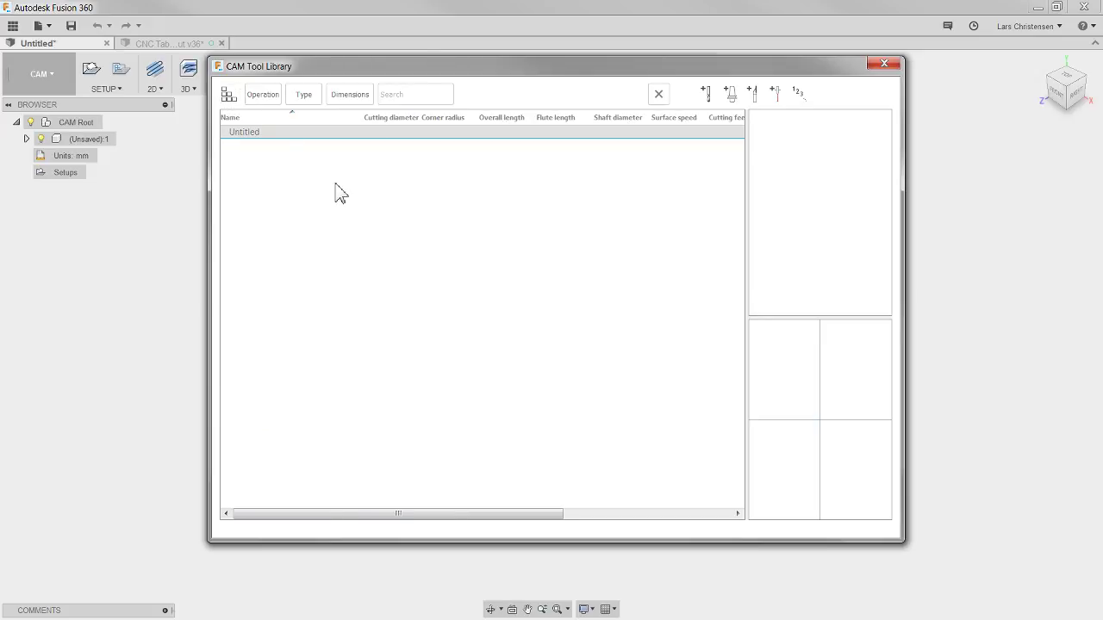
pyautogui.click(228, 94)
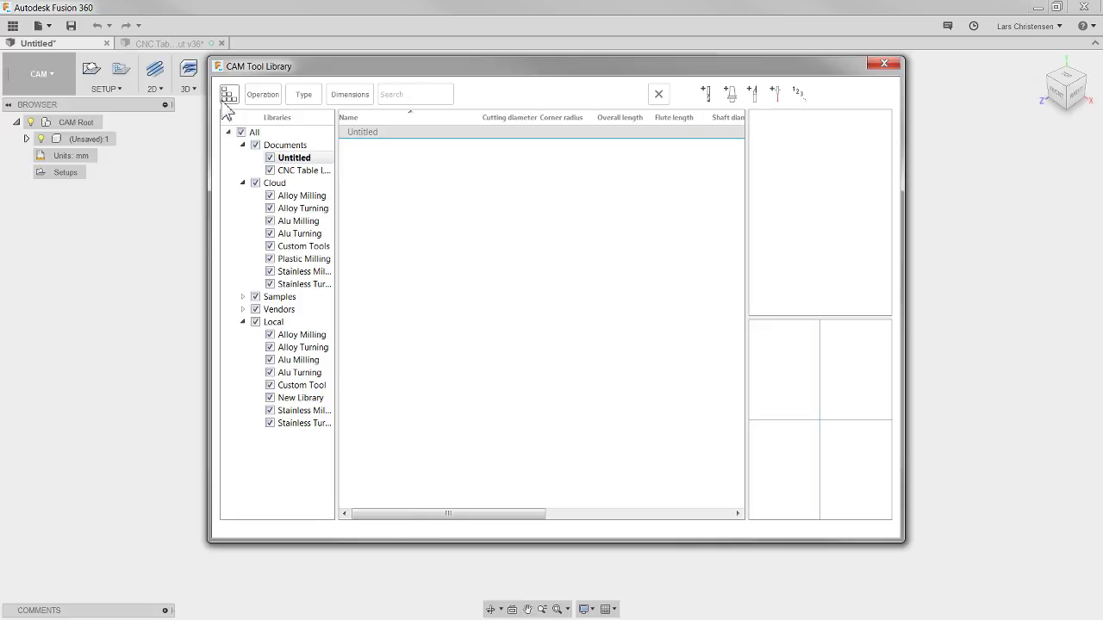
pyautogui.click(229, 97)
pyautogui.click(230, 97)
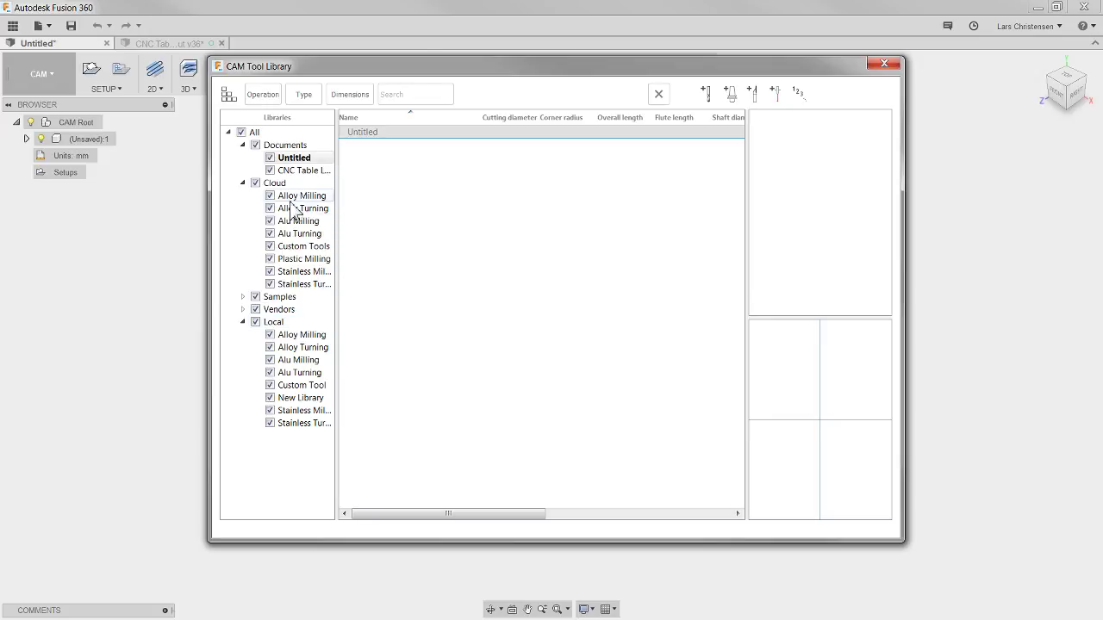
# - Collapse the Cloud and Local library groups and view the tools belonging to the CNC Table Layout document
pyautogui.click(243, 183)
pyautogui.click(243, 221)
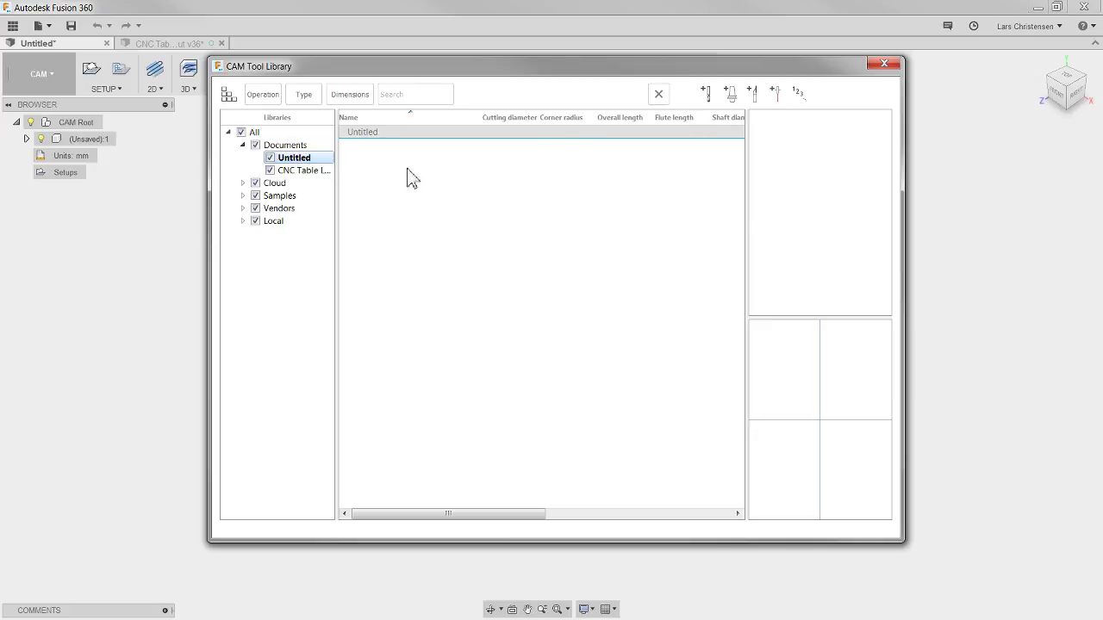
pyautogui.click(318, 176)
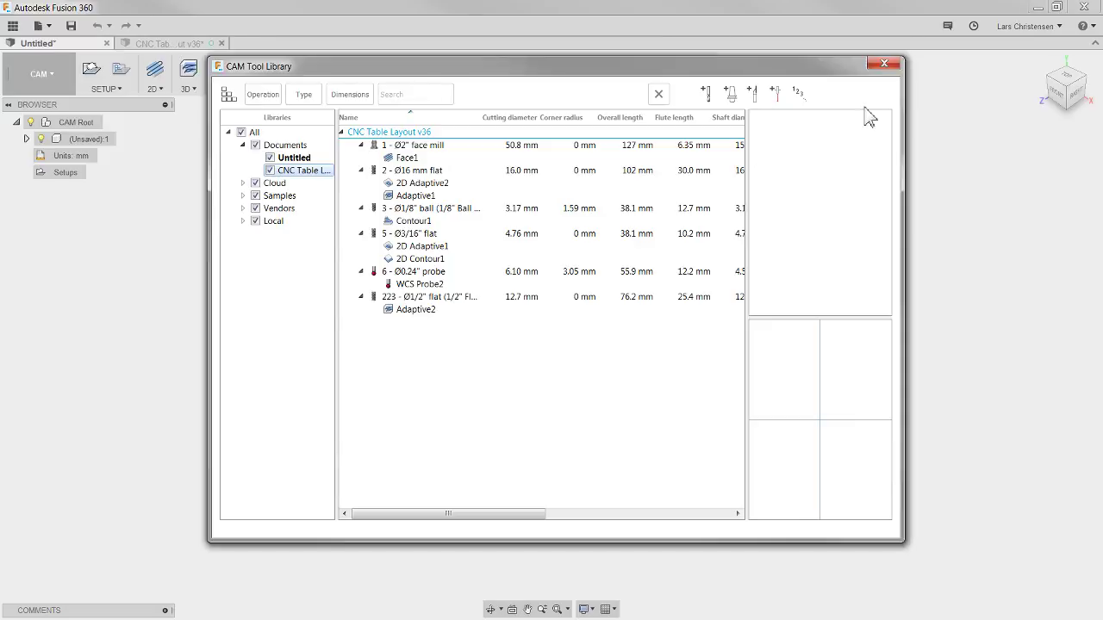
pyautogui.click(884, 63)
# - Revisit the CNC Table Layout document, return to the Untitled document and view the CNC Table Layout and Cloud tools in the CAM Tool Library
pyautogui.click(206, 45)
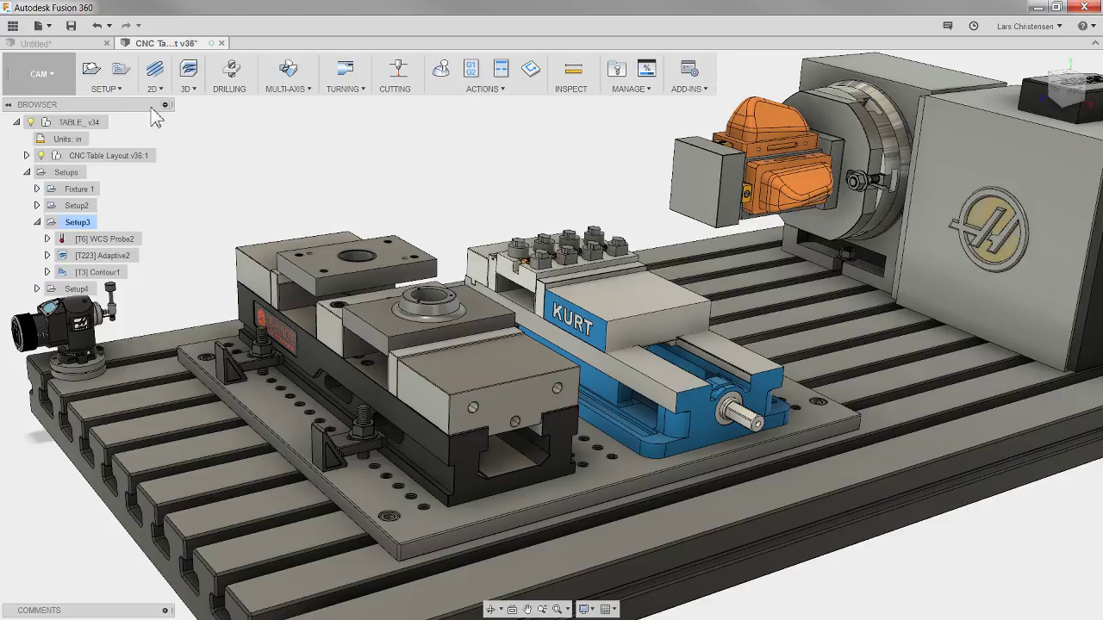
pyautogui.click(51, 42)
pyautogui.click(627, 73)
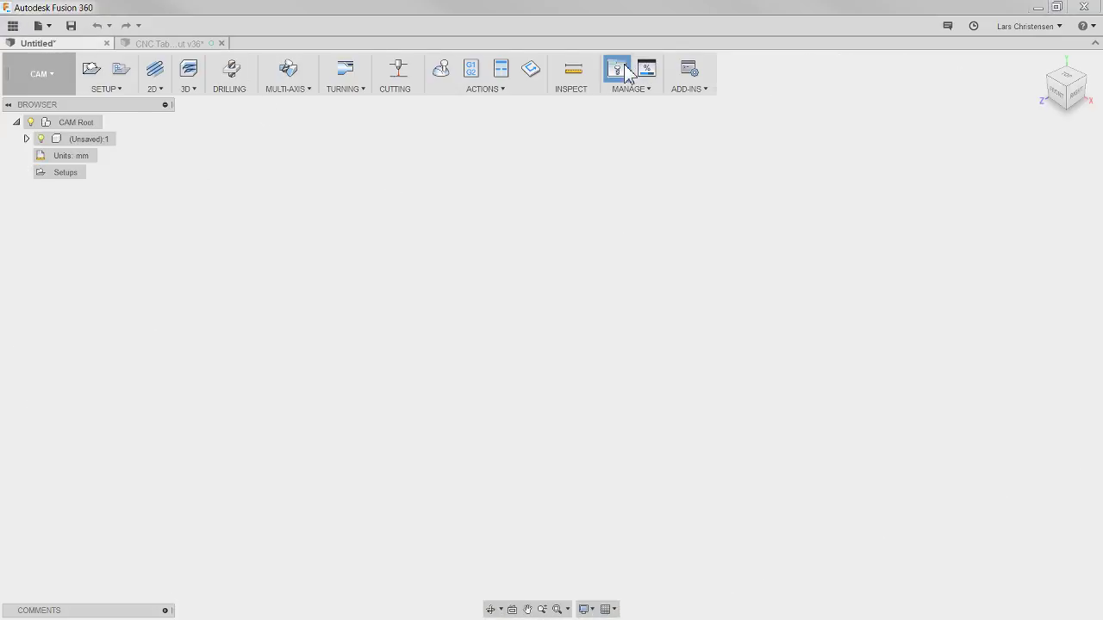
pyautogui.click(303, 170)
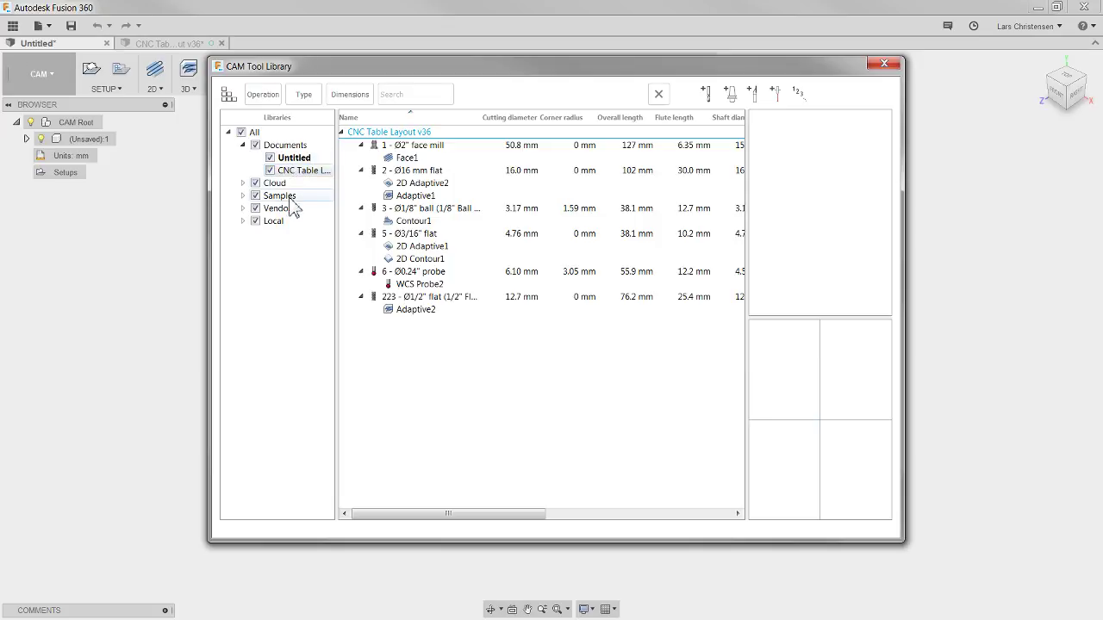
pyautogui.click(287, 186)
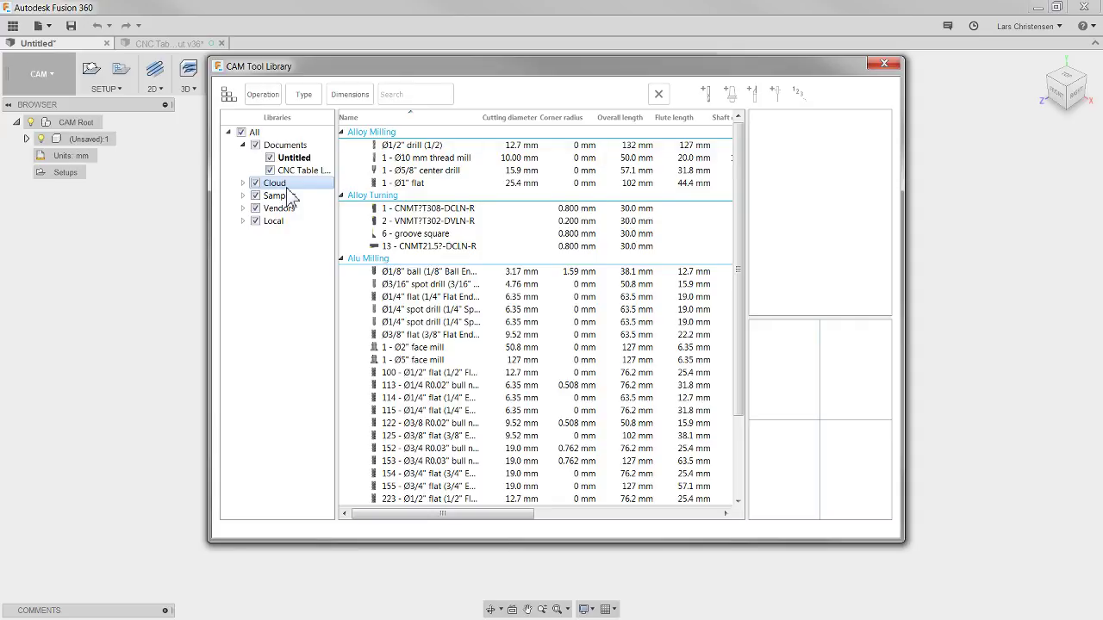
pyautogui.click(884, 64)
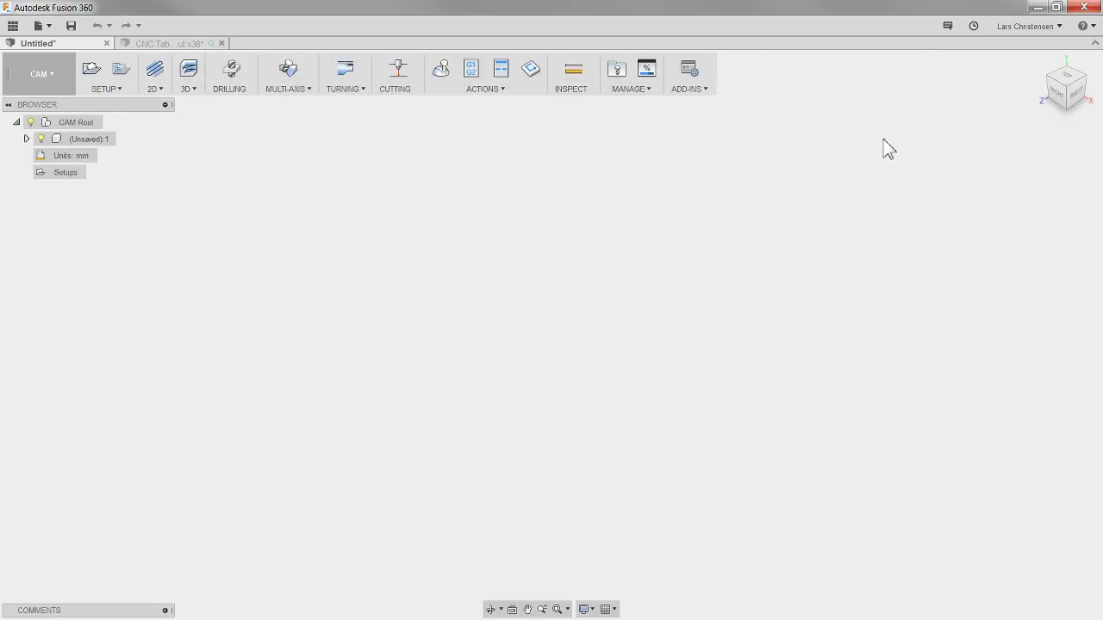
# - Check the Enable Cloud Libraries option in the general CAM preferences
pyautogui.click(1030, 27)
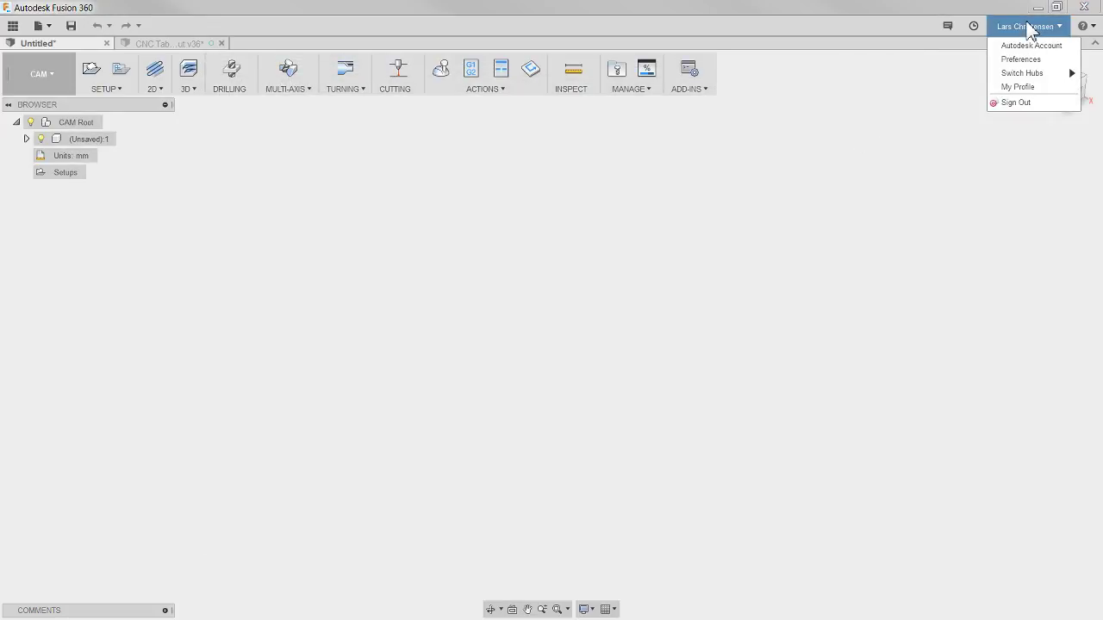
pyautogui.click(1034, 60)
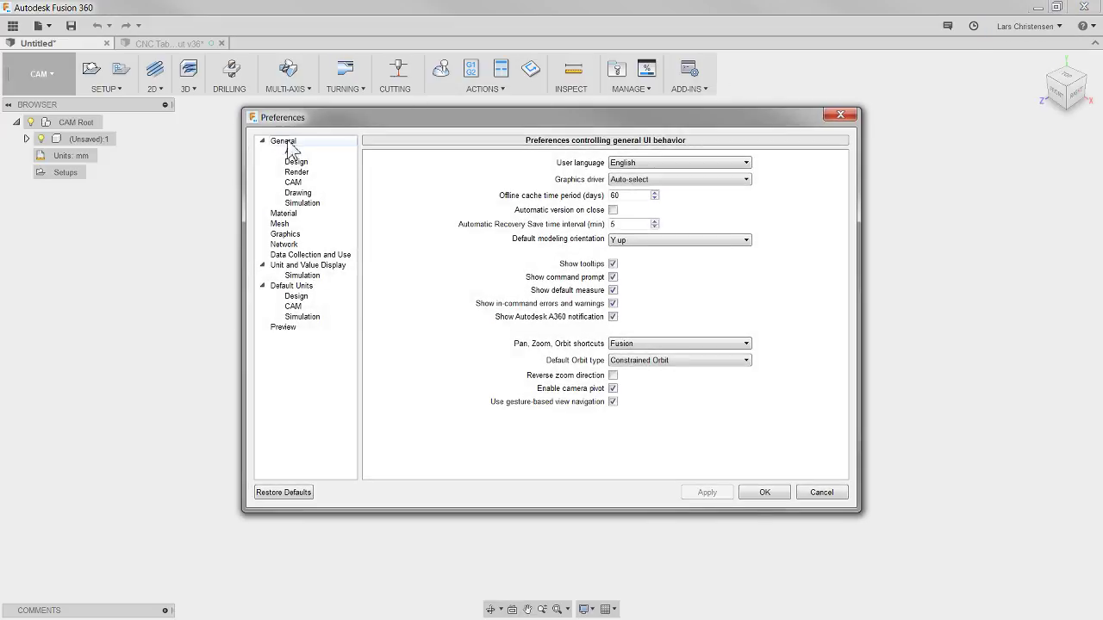
pyautogui.click(320, 188)
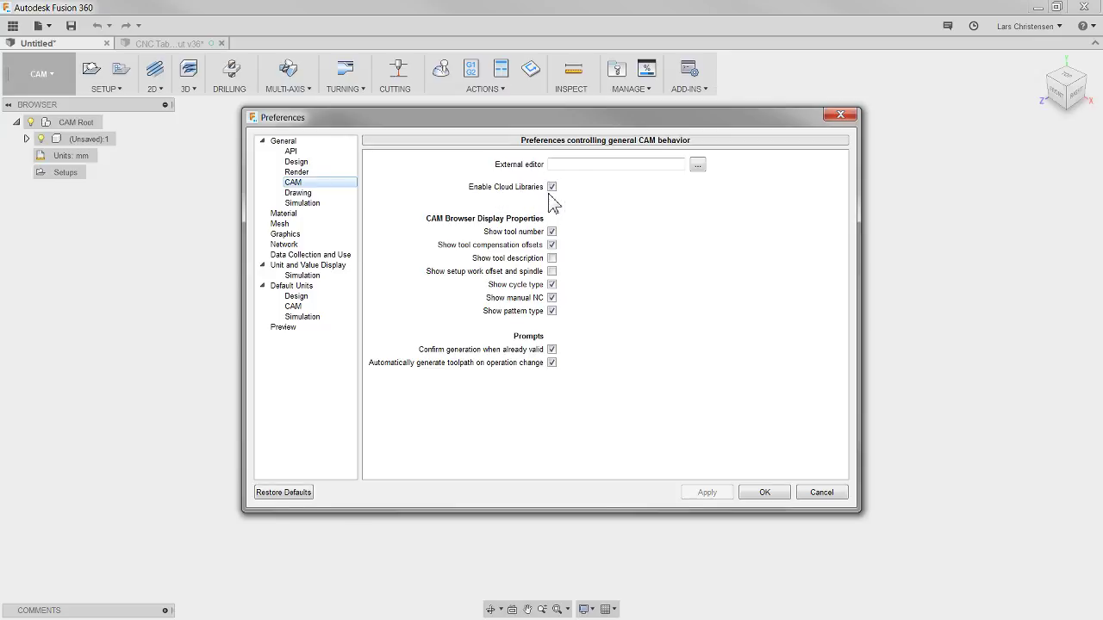
pyautogui.click(785, 490)
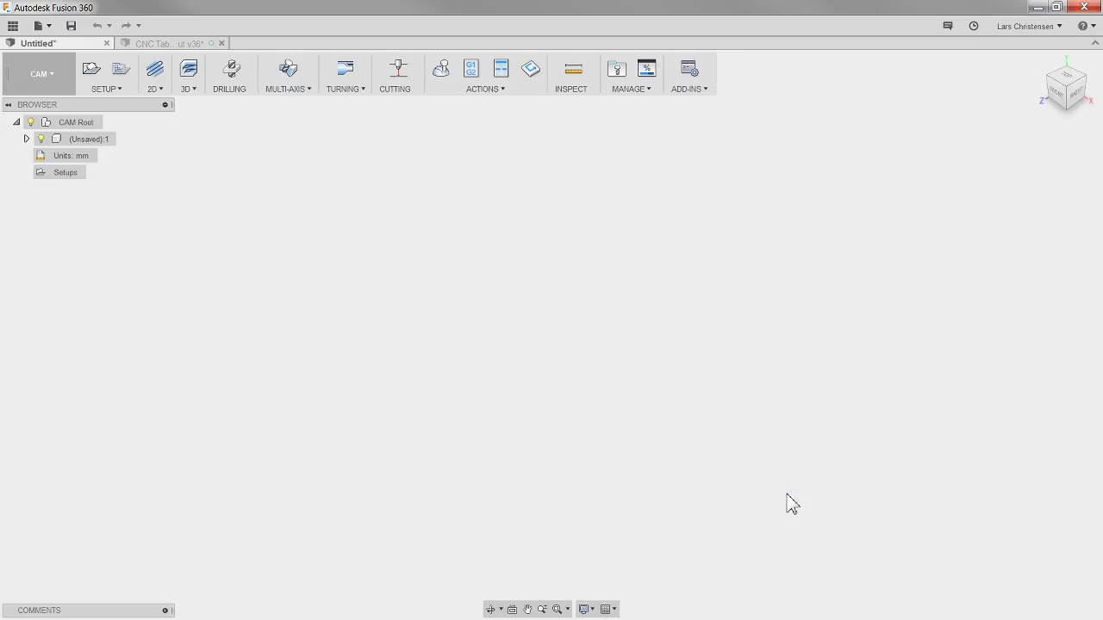
# - Expand the Local library group in the CAM Tool Library and compare its tools with those in the Cloud group
pyautogui.click(616, 69)
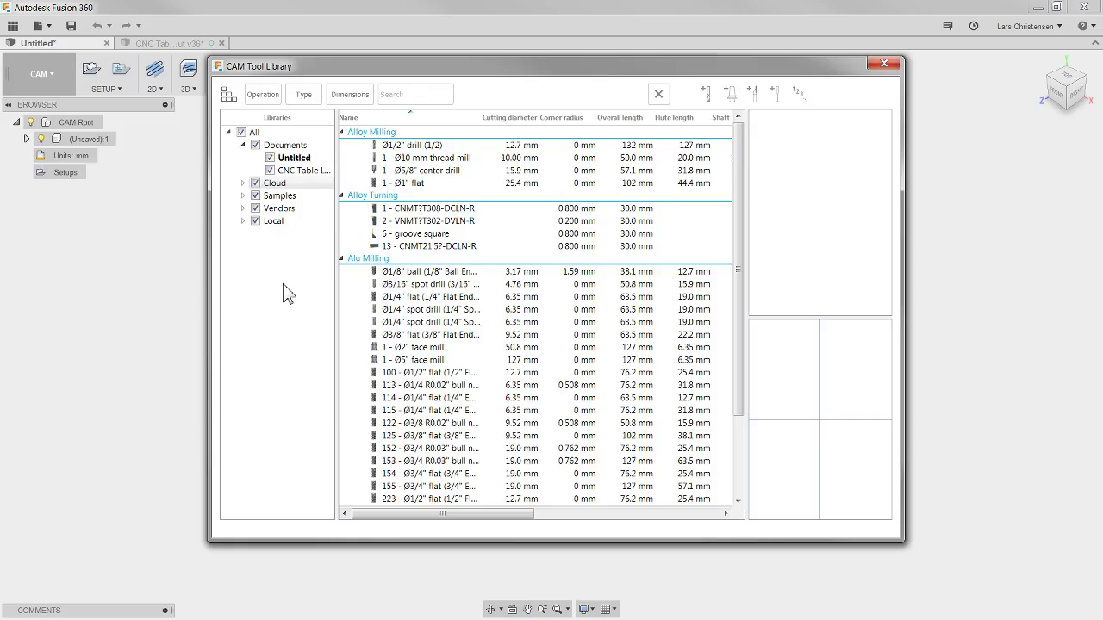
pyautogui.click(274, 222)
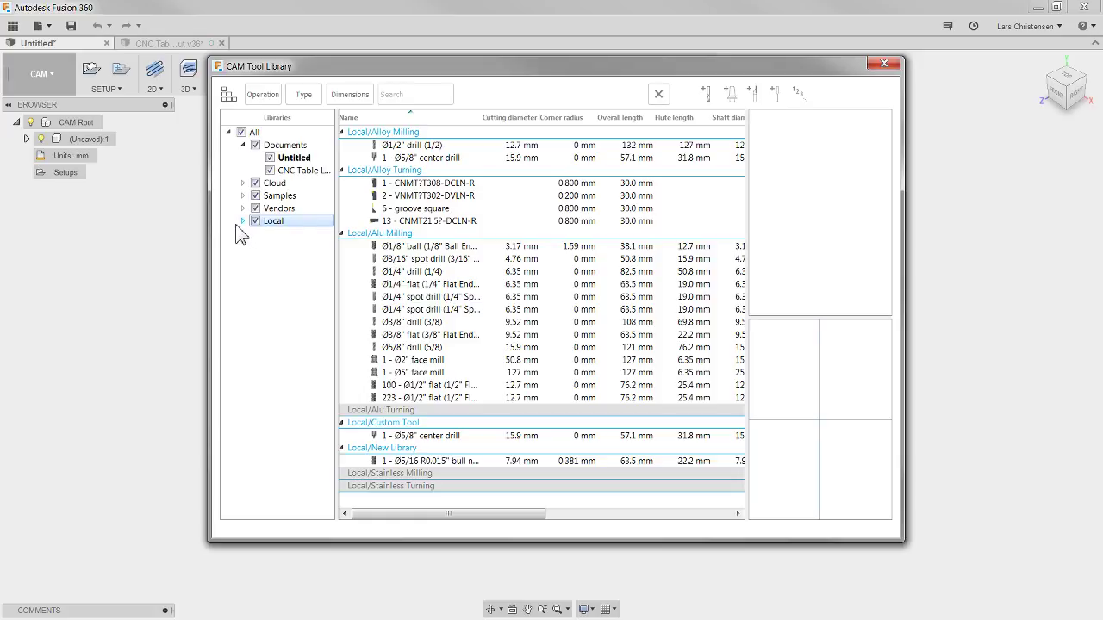
pyautogui.click(243, 222)
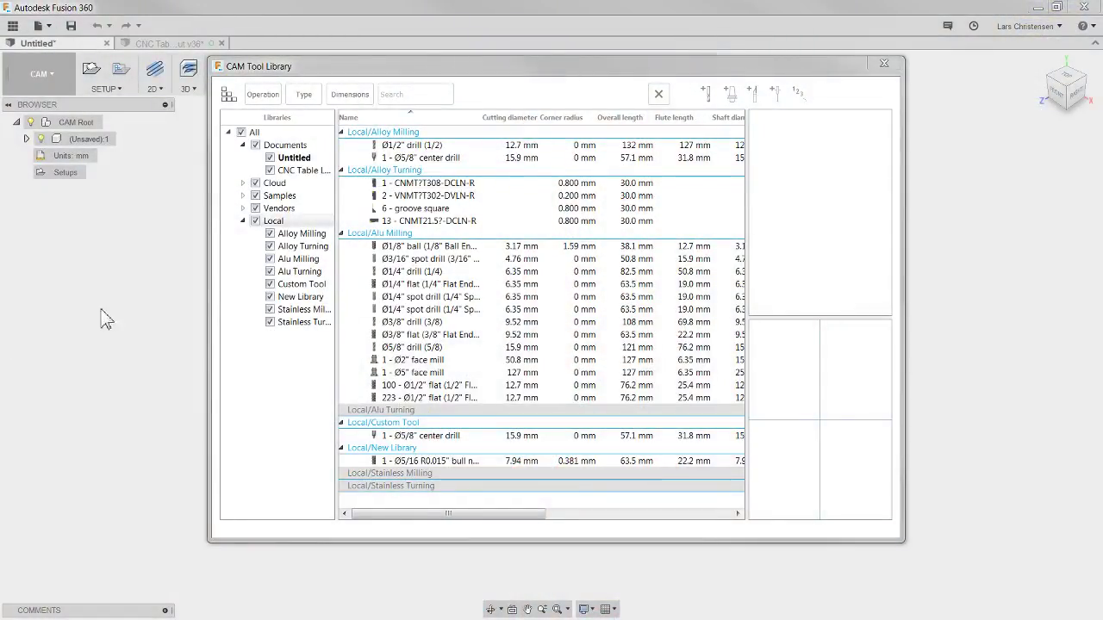
pyautogui.click(306, 185)
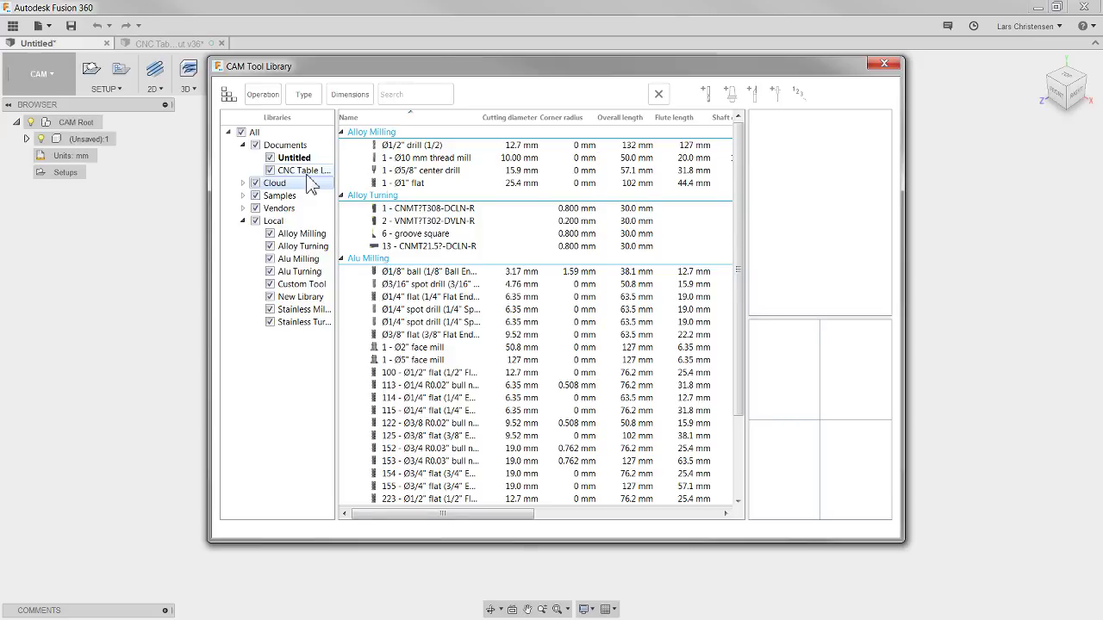
pyautogui.click(279, 184)
pyautogui.click(896, 65)
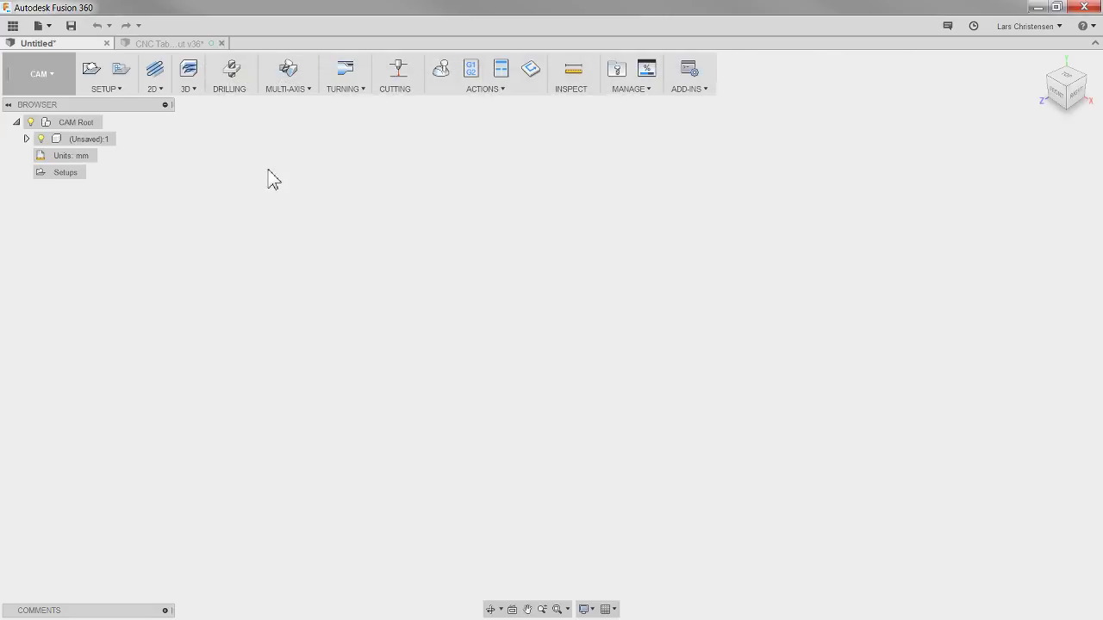
# - Show the project list and locate the Assets project under Libraries
pyautogui.click(13, 26)
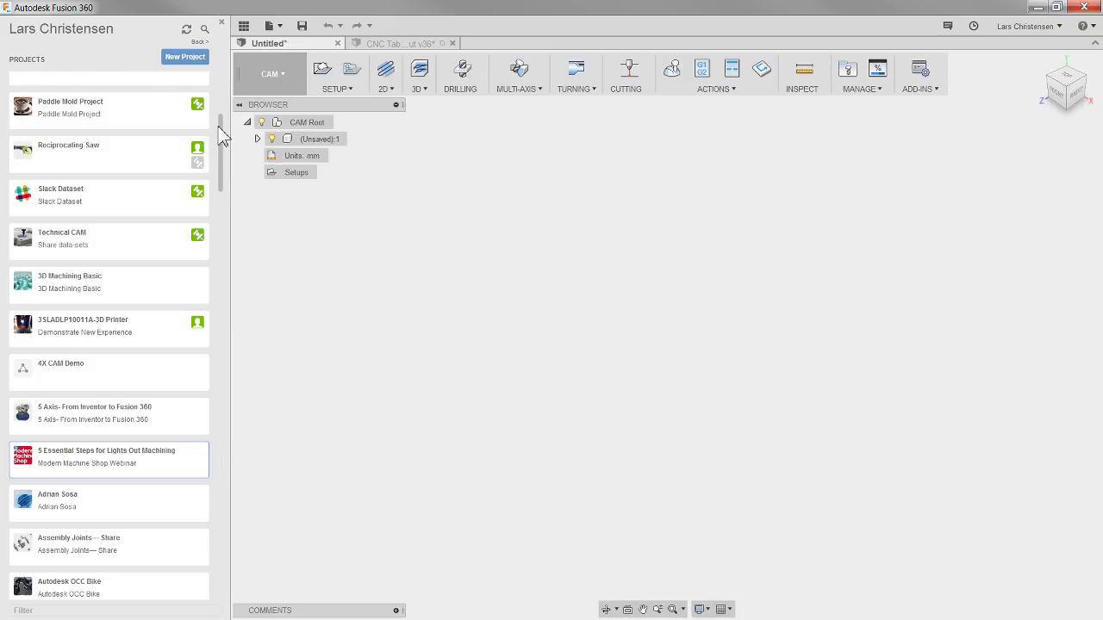
pyautogui.moveTo(218, 125); pyautogui.dragTo(215, 521)
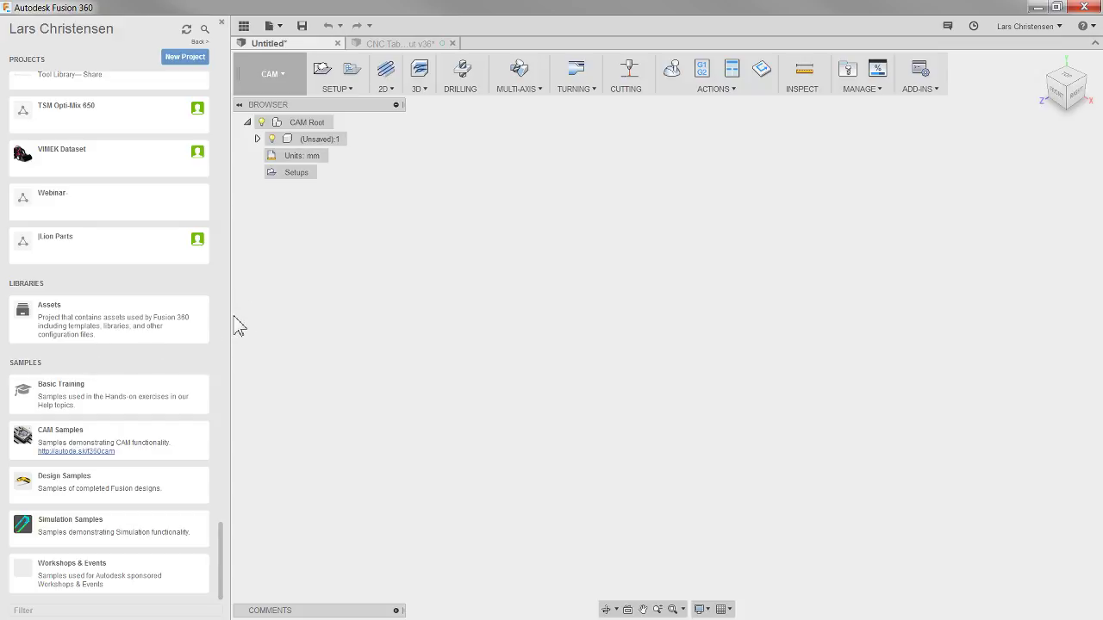
# - Recheck the Enable Cloud Libraries option in the general CAM preferences and open the Assets project under Libraries
pyautogui.click(1031, 26)
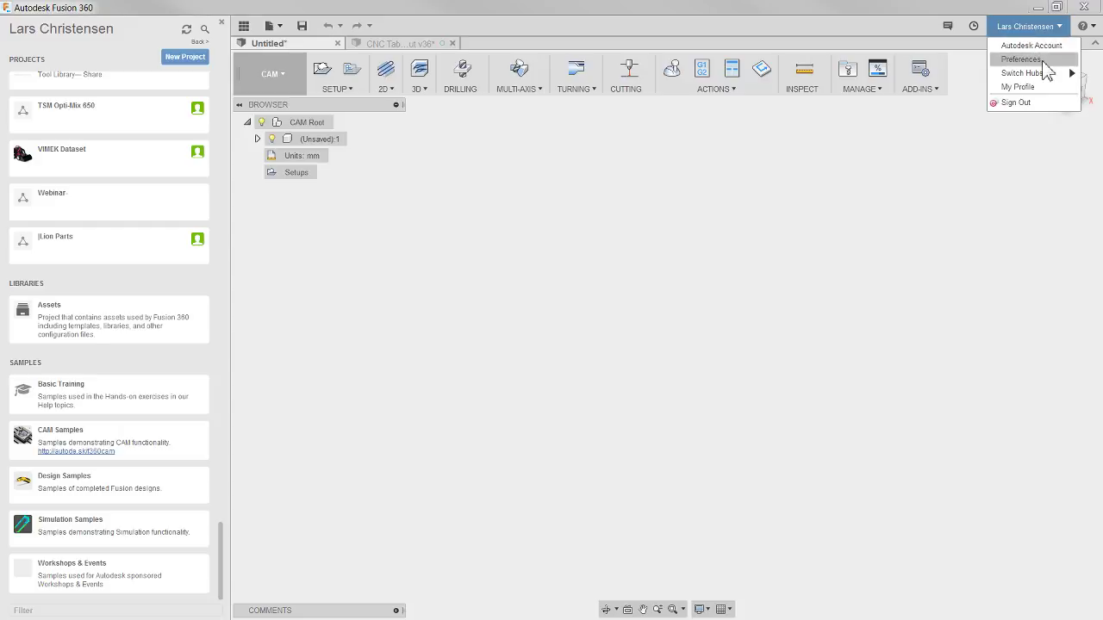
pyautogui.click(1034, 61)
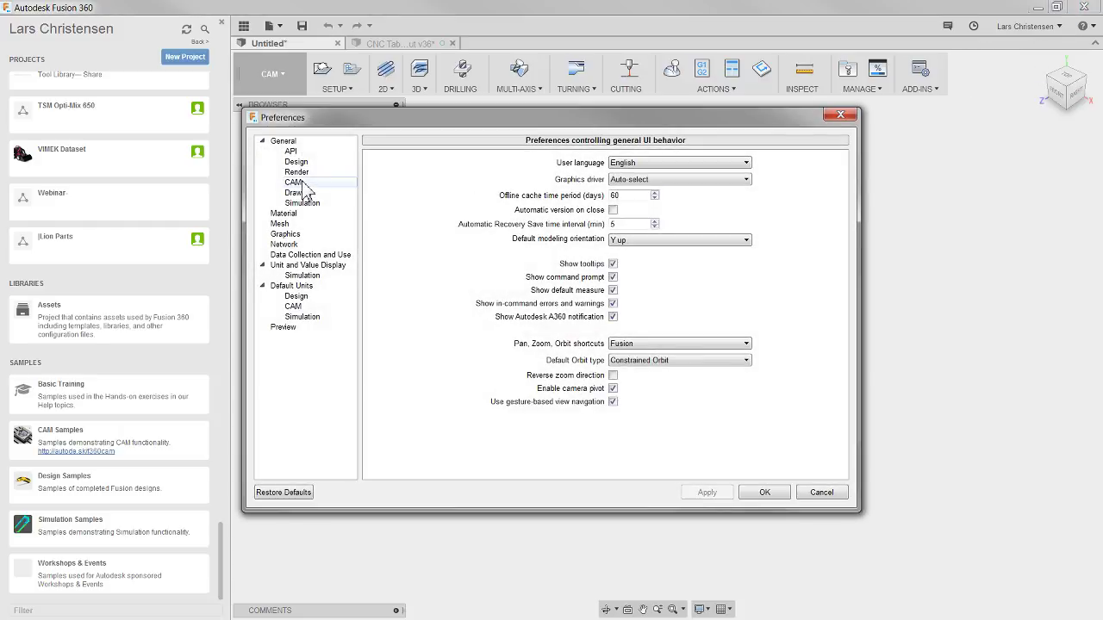
pyautogui.click(294, 182)
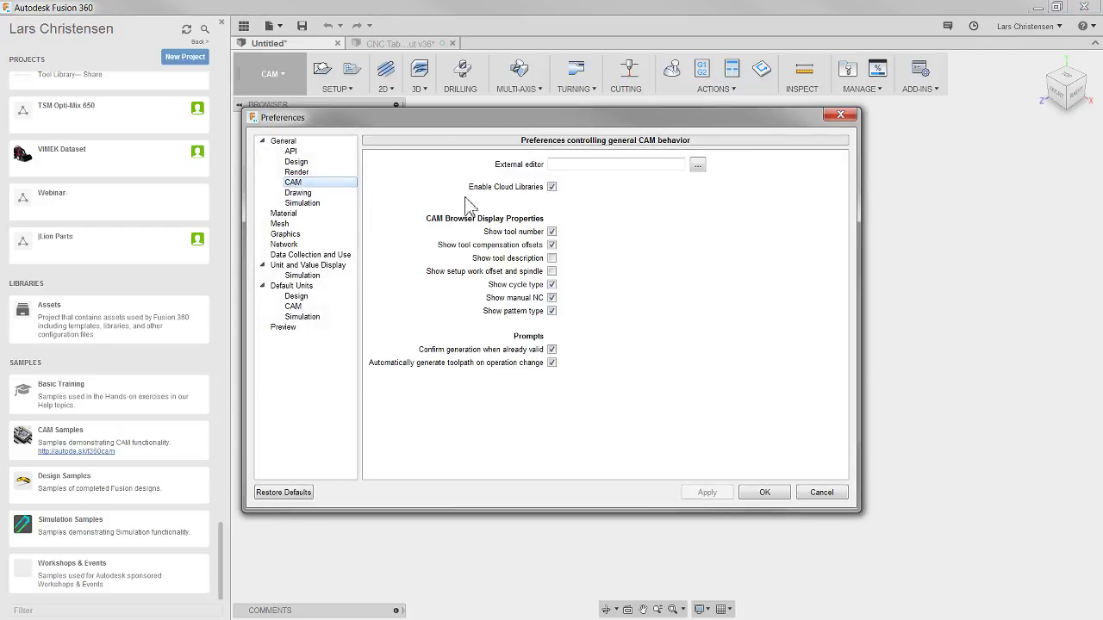
pyautogui.click(821, 492)
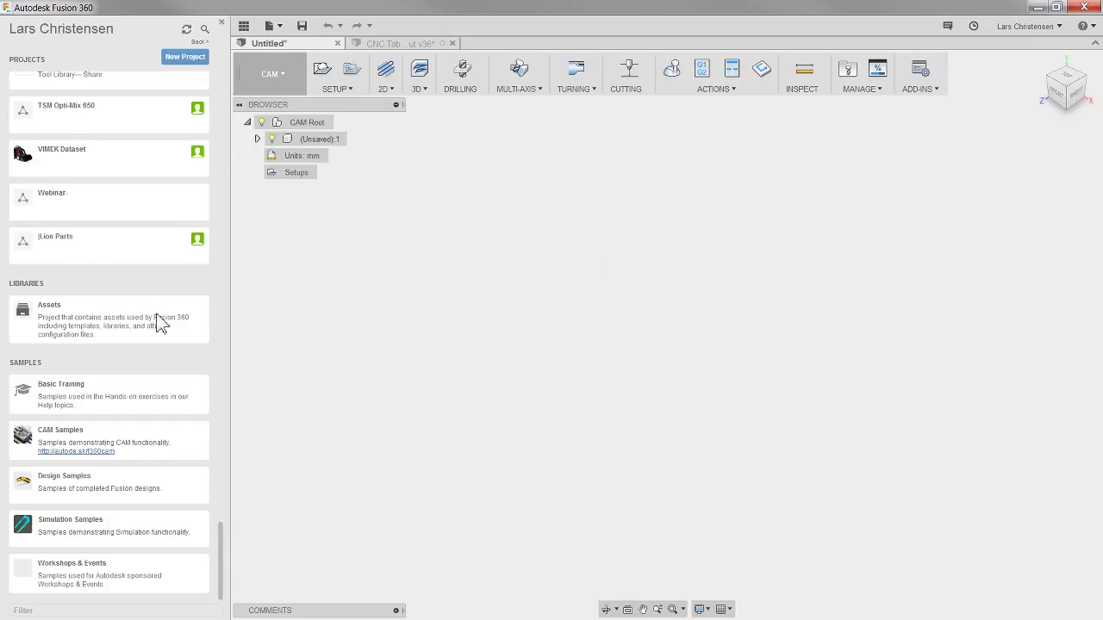
pyautogui.click(101, 328)
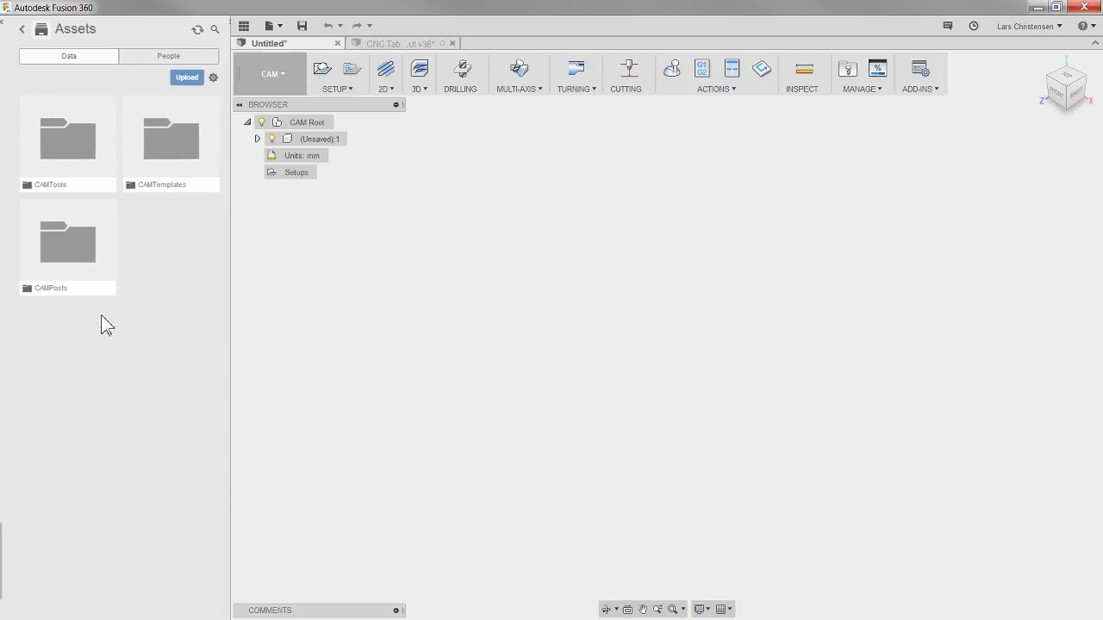
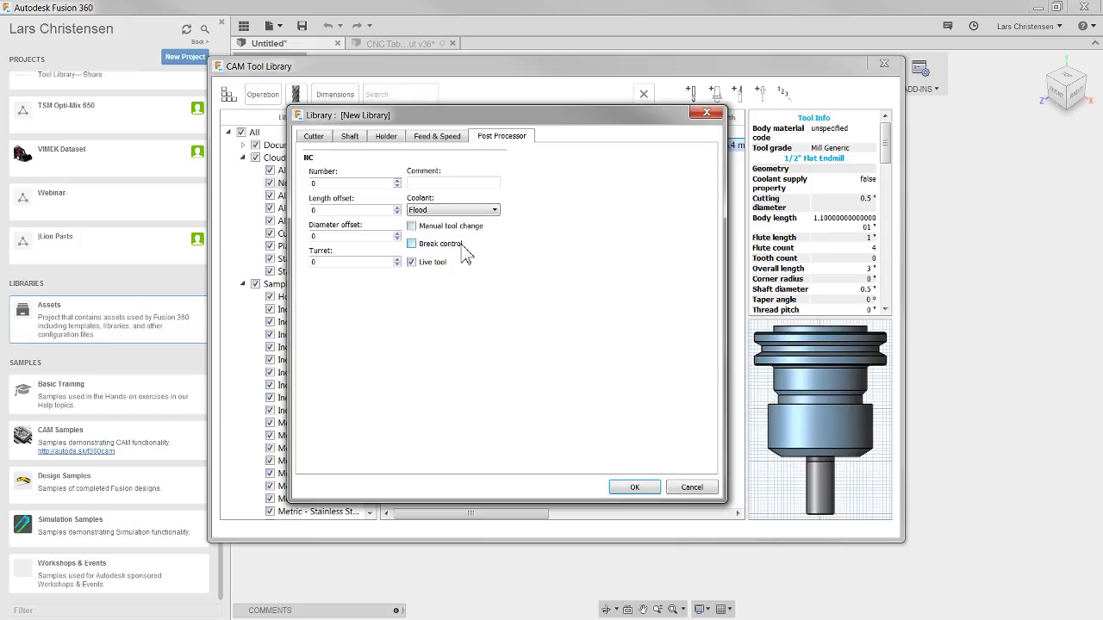
# - Try the Break control option in the 1/2" flat end mill's post processor settings and discard the tool edit
pyautogui.click(412, 244)
pyautogui.click(412, 244)
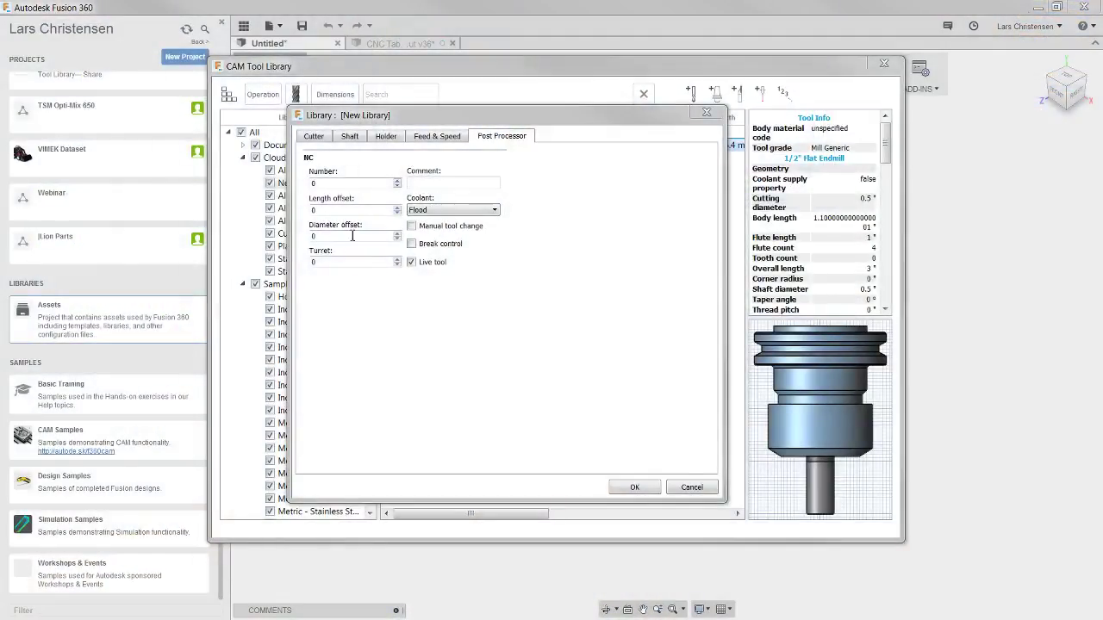
pyautogui.click(700, 488)
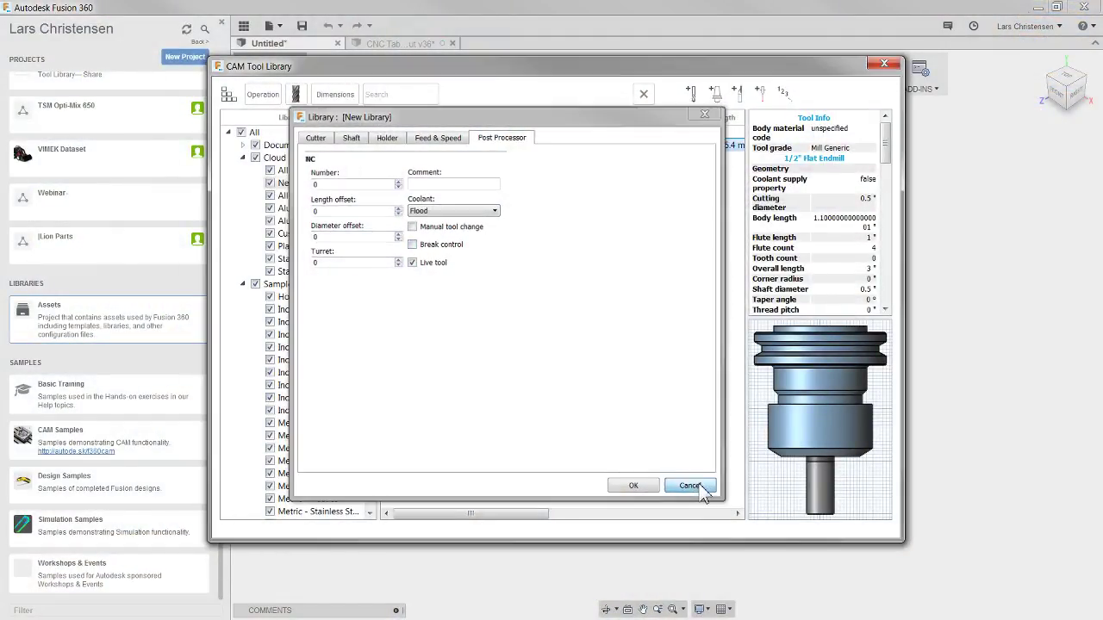
pyautogui.click(885, 66)
# - Switch to the CNC Table Layout document and check the post processor settings of New Library's 1/2" flat end mill
pyautogui.click(390, 45)
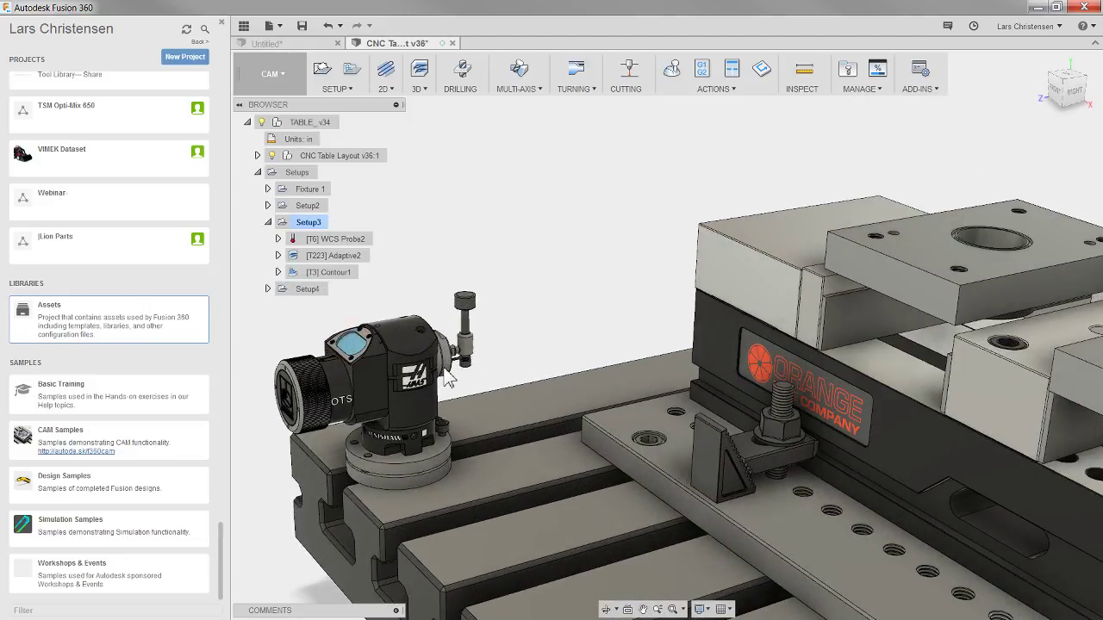
pyautogui.click(848, 69)
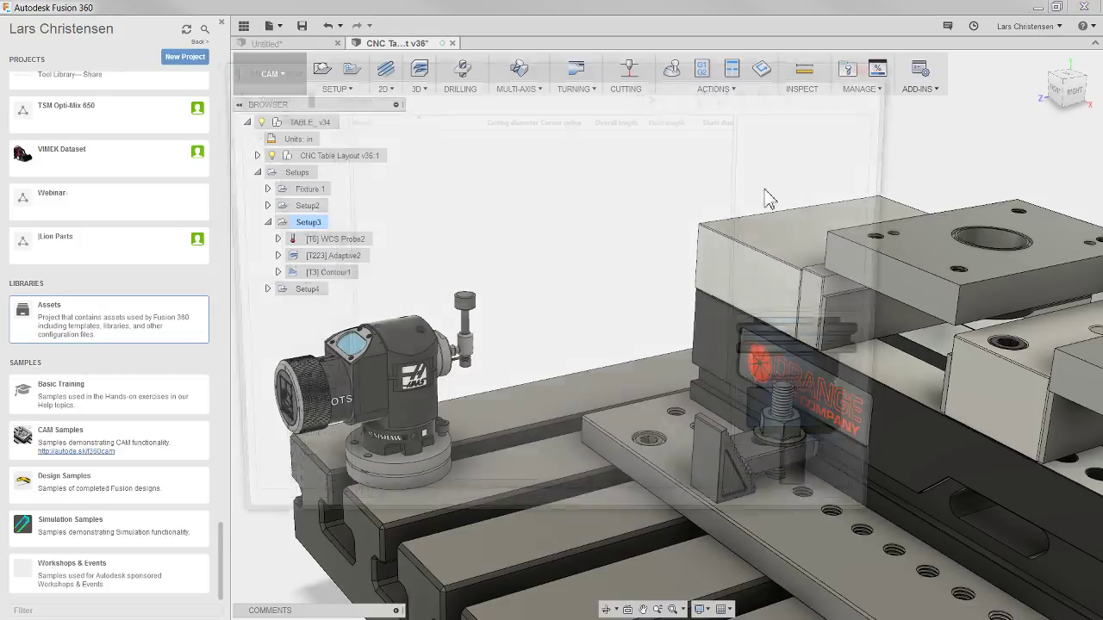
pyautogui.click(402, 146)
pyautogui.rightClick(402, 148)
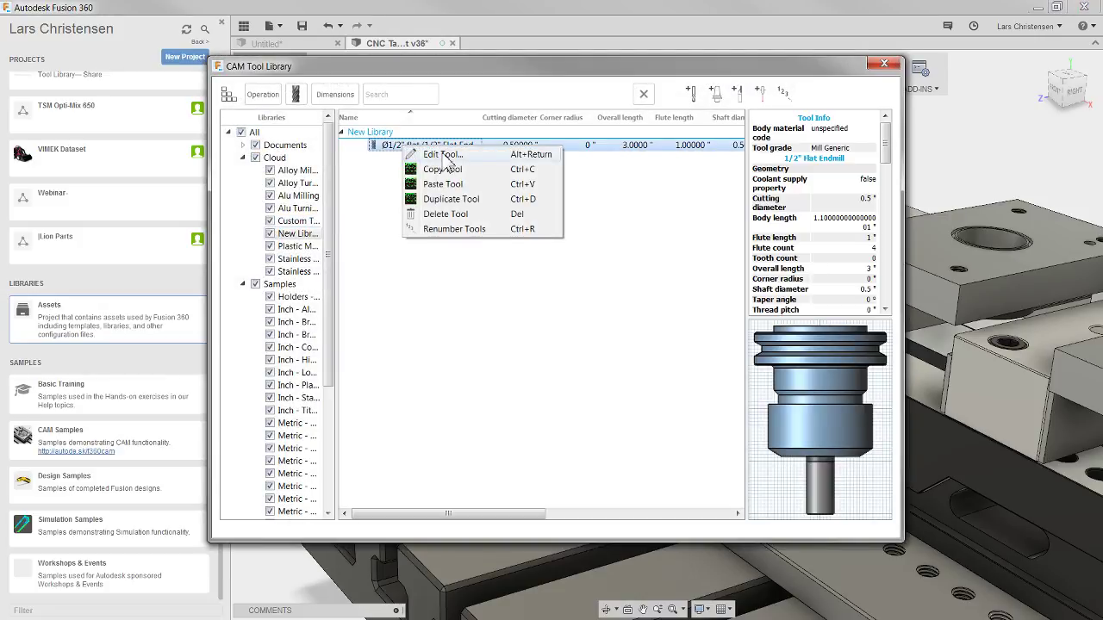
pyautogui.click(446, 157)
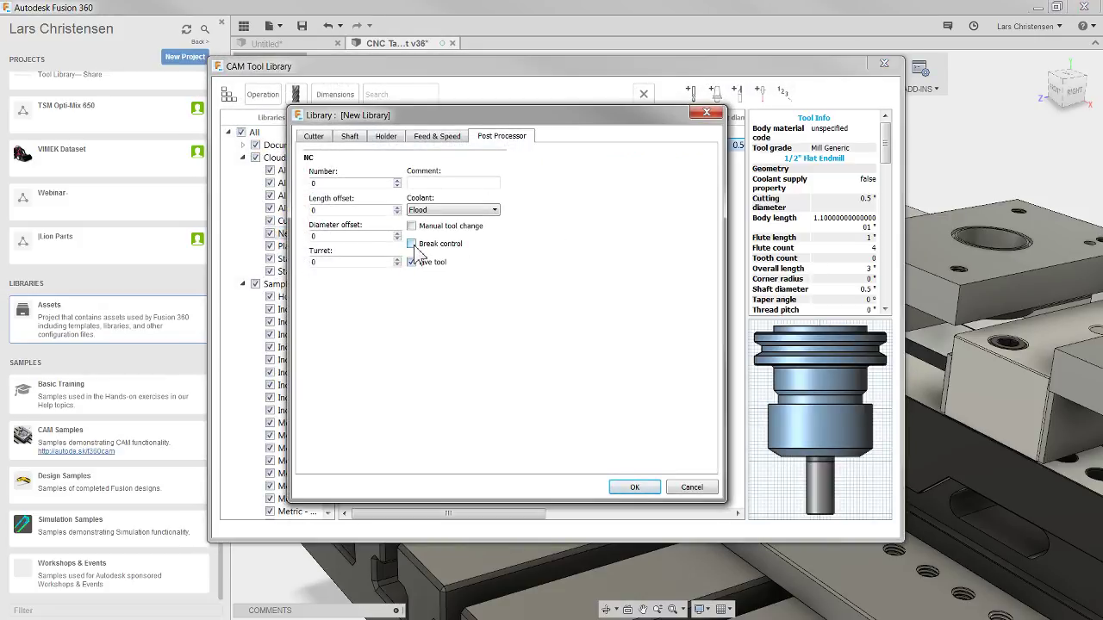
pyautogui.click(692, 487)
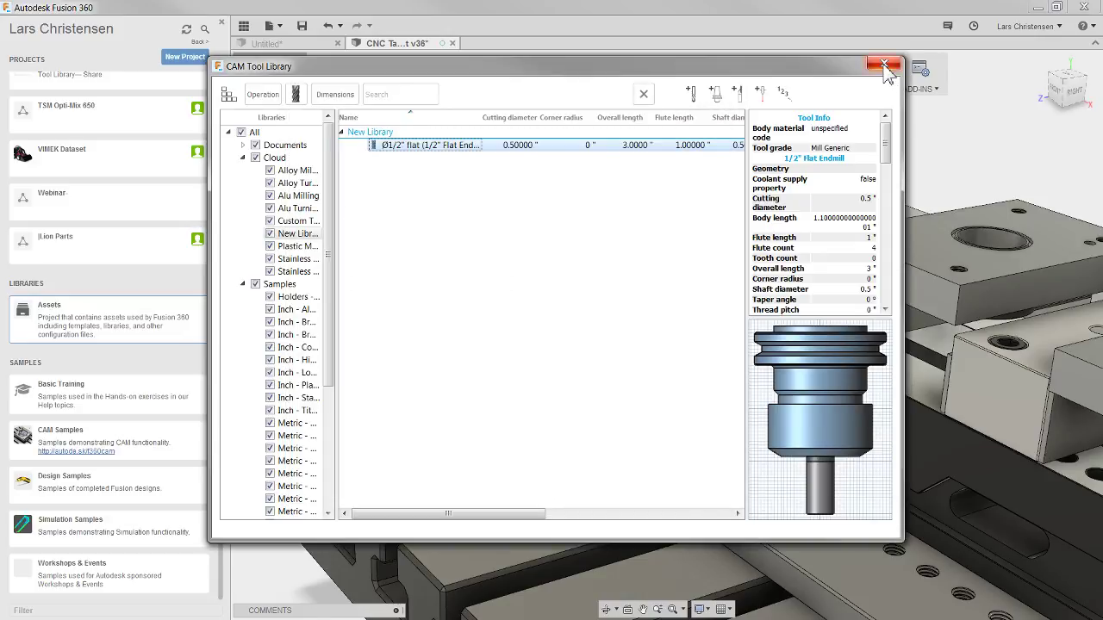
pyautogui.click(885, 67)
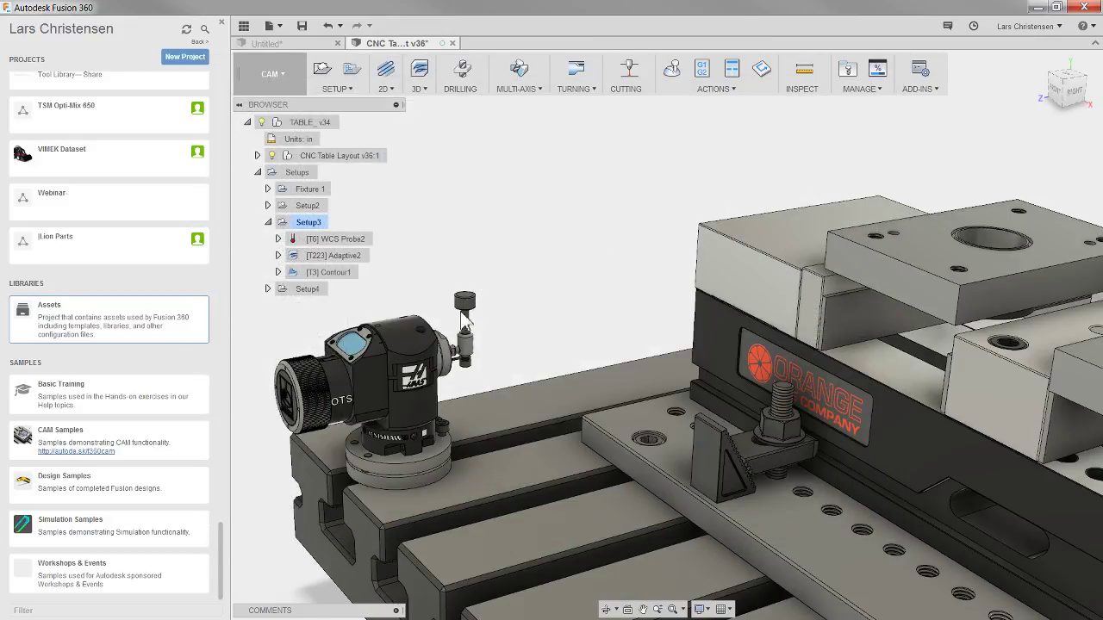
# - Review the cutter settings of New Library's 1/2" flat end mill, including its material, number of flutes and product link
pyautogui.click(847, 73)
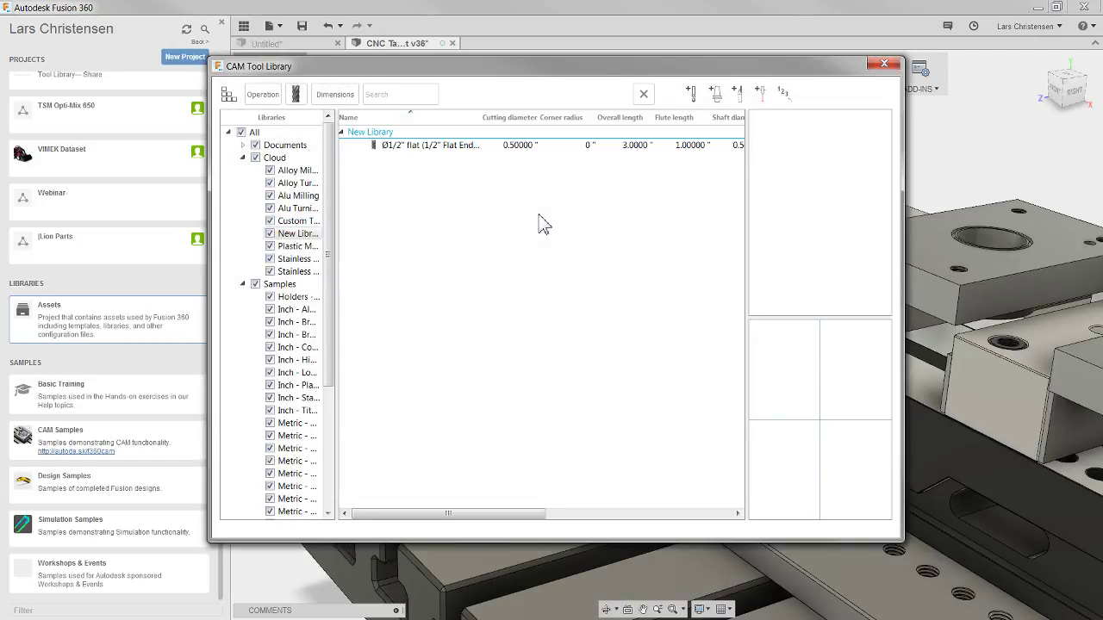
pyautogui.rightClick(439, 148)
pyautogui.click(488, 157)
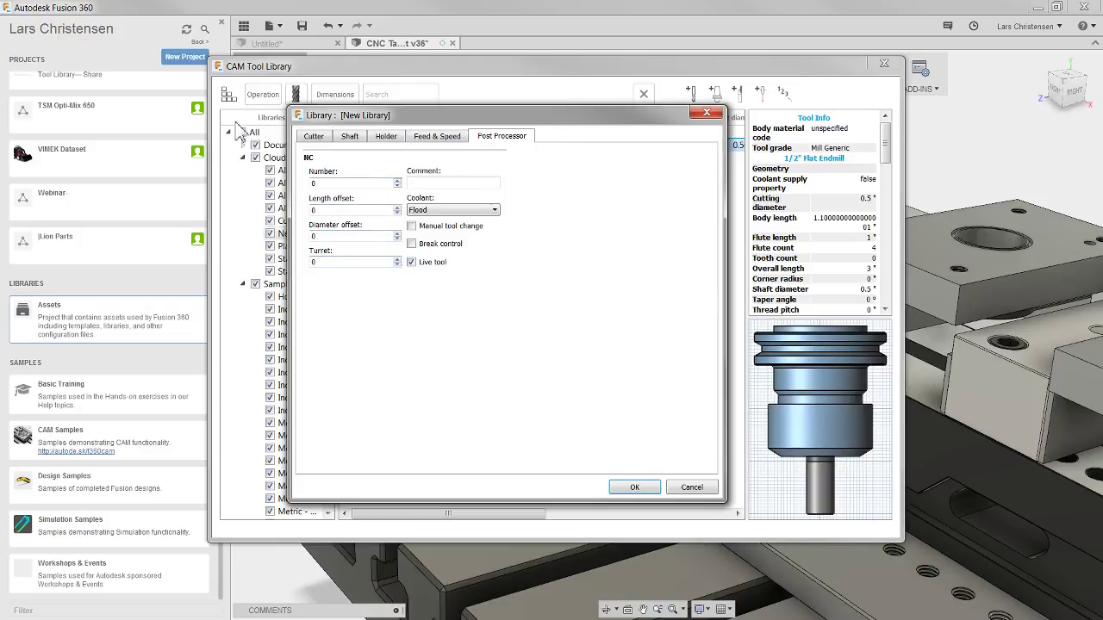
pyautogui.click(321, 138)
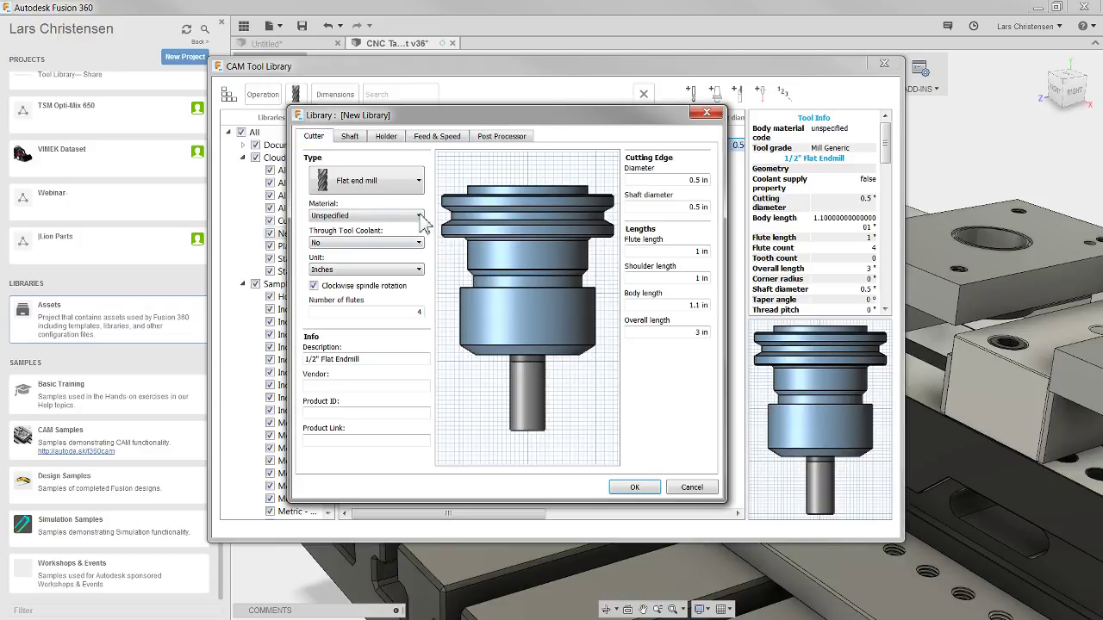
pyautogui.click(409, 218)
pyautogui.click(407, 312)
pyautogui.click(339, 440)
pyautogui.click(686, 491)
# - Show the Alu Milling cloud library and remove the Flat tool type filter
pyautogui.click(298, 197)
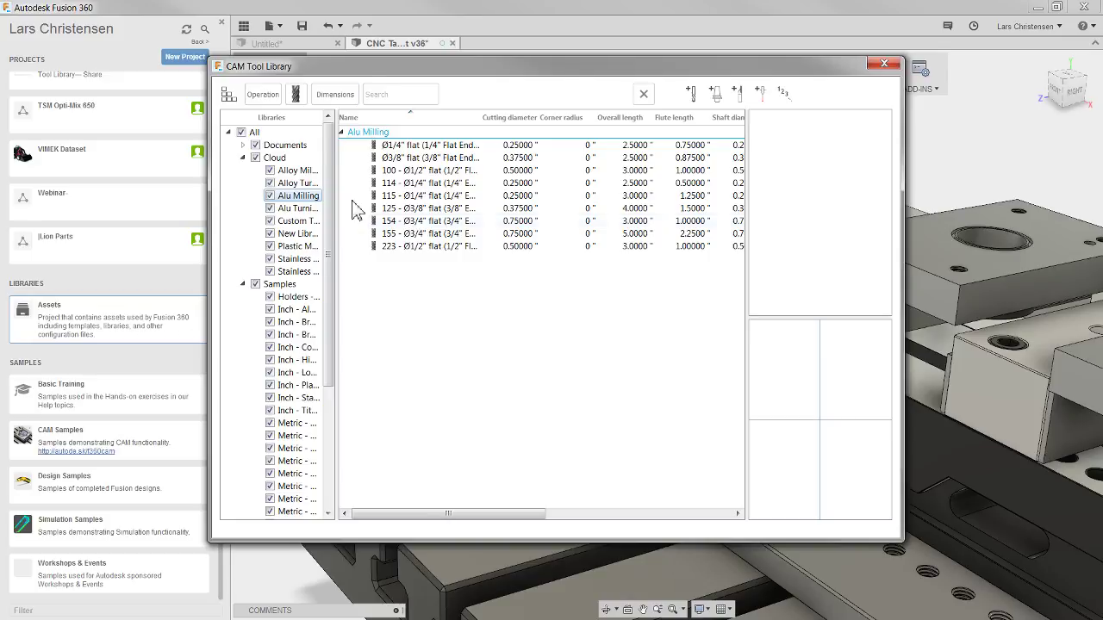
pyautogui.click(295, 97)
pyautogui.click(421, 156)
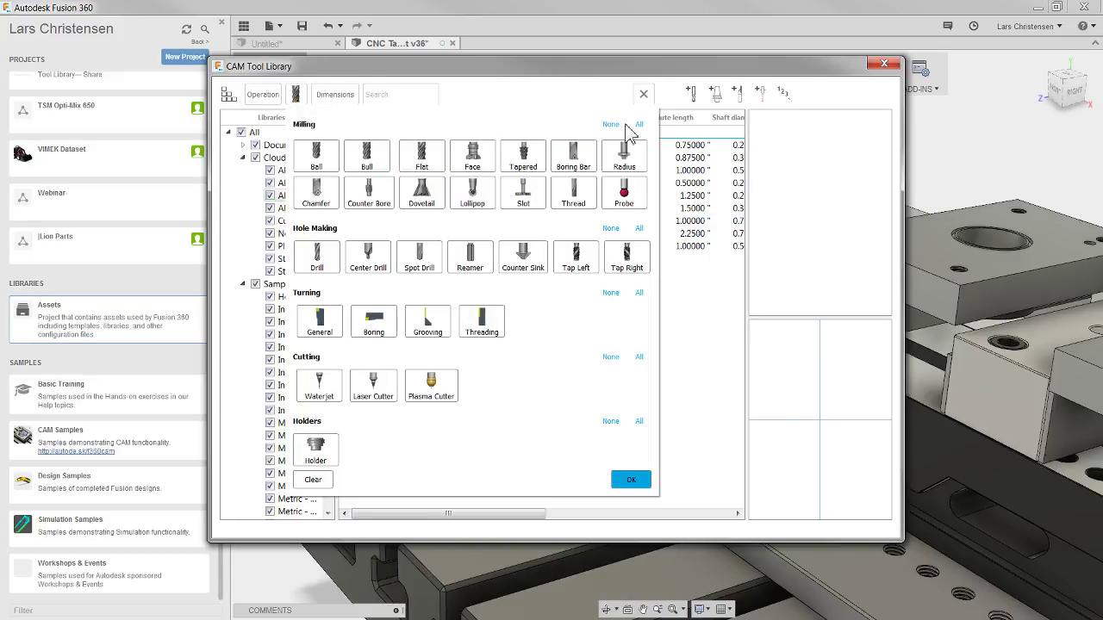
pyautogui.click(636, 480)
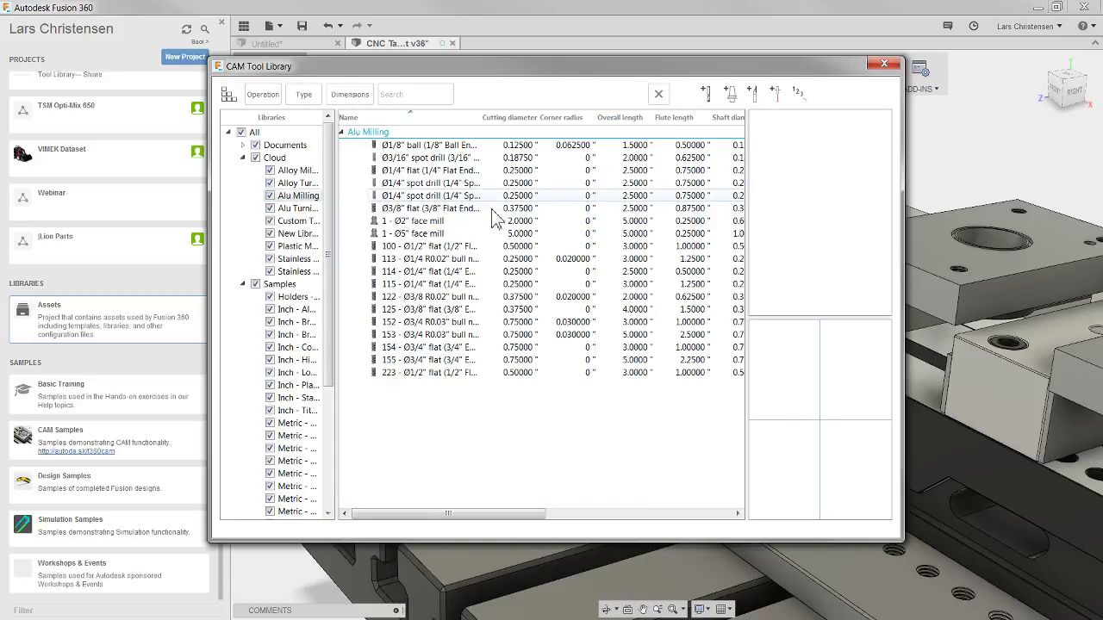
# - Inspect the cutter settings of the 1/8" ball end mill in Alu Milling and follow its product link
pyautogui.click(423, 145)
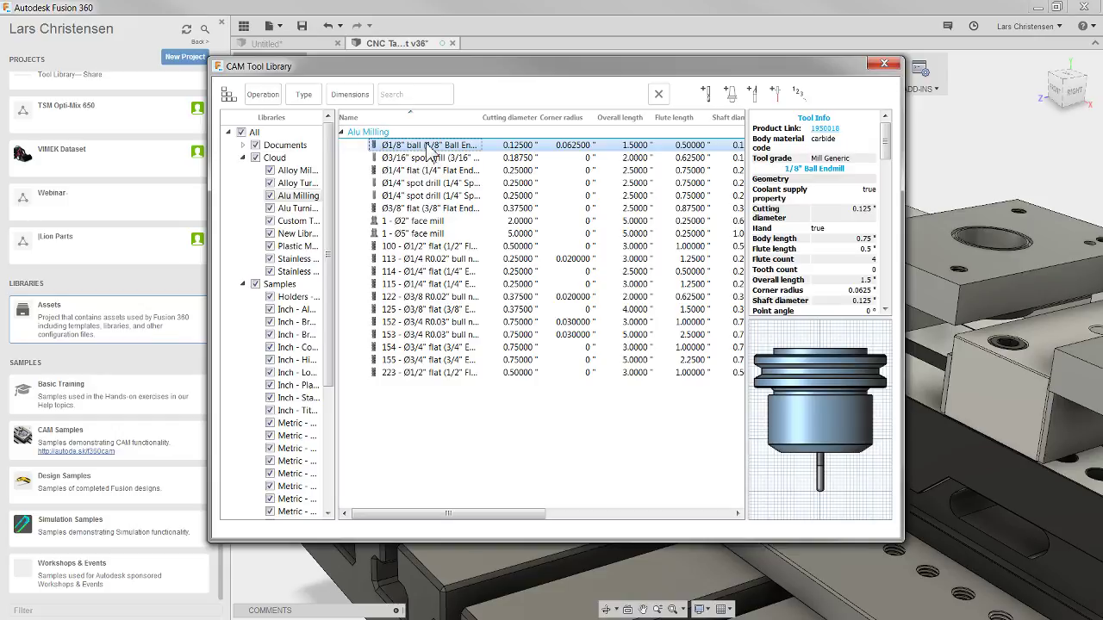
pyautogui.rightClick(428, 148)
pyautogui.click(456, 162)
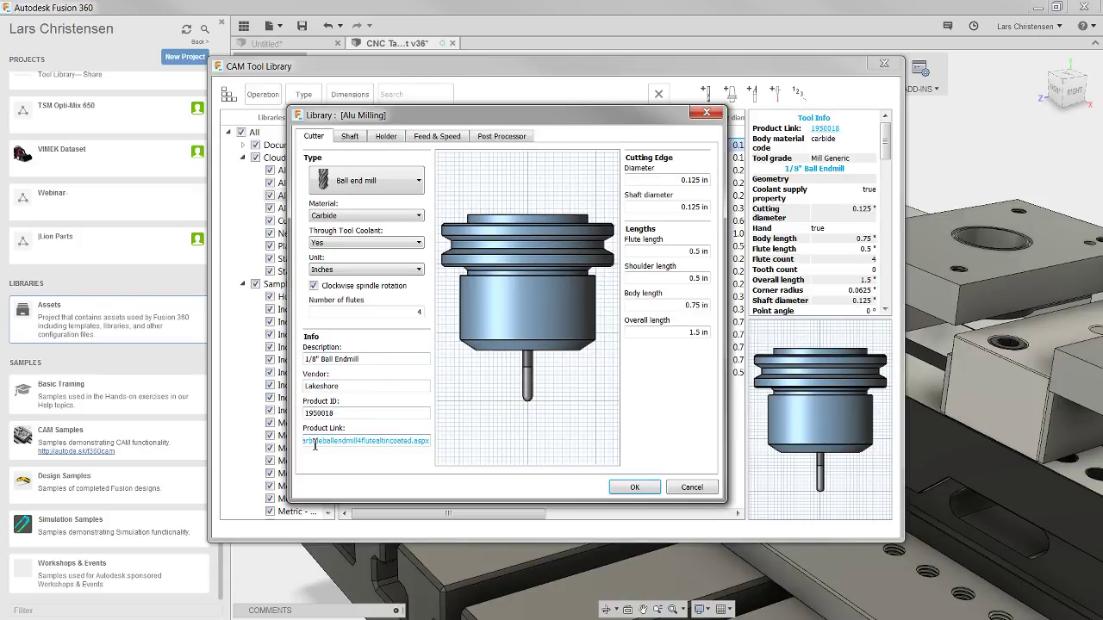
pyautogui.click(689, 488)
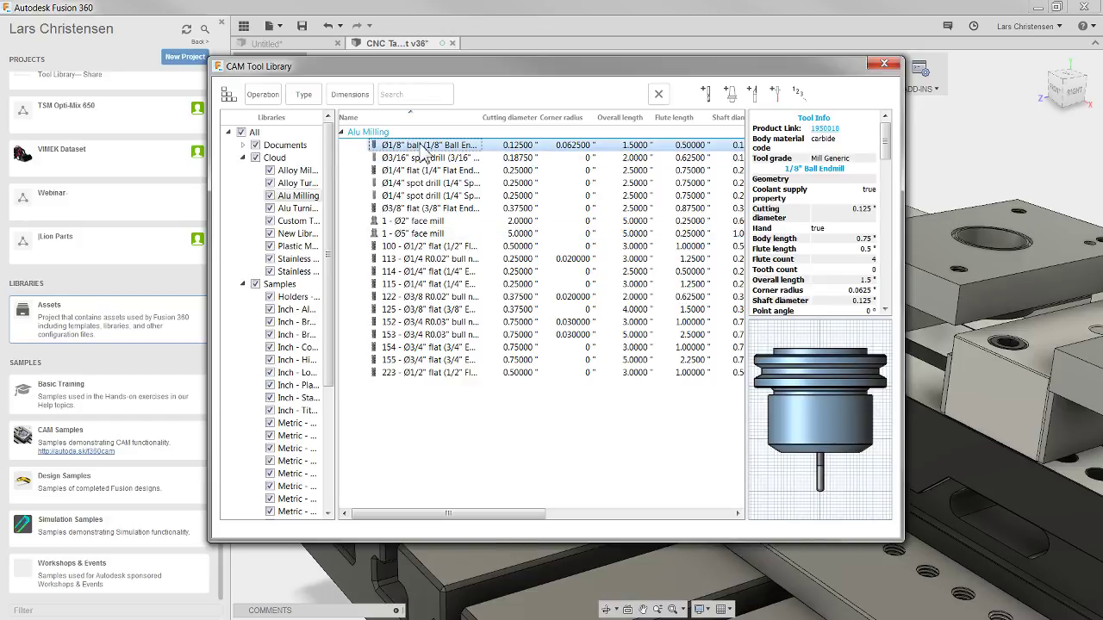
pyautogui.click(823, 129)
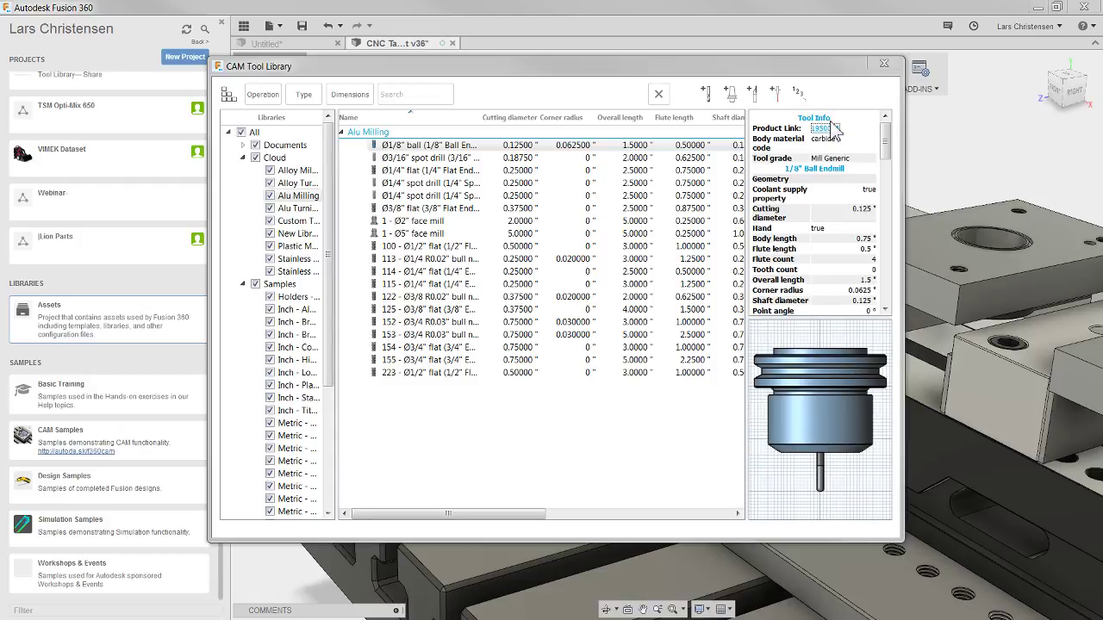
# - Examine the full product link address in the 1/8" ball end mill's cutter information and leave the tool unedited
pyautogui.rightClick(433, 146)
pyautogui.click(469, 150)
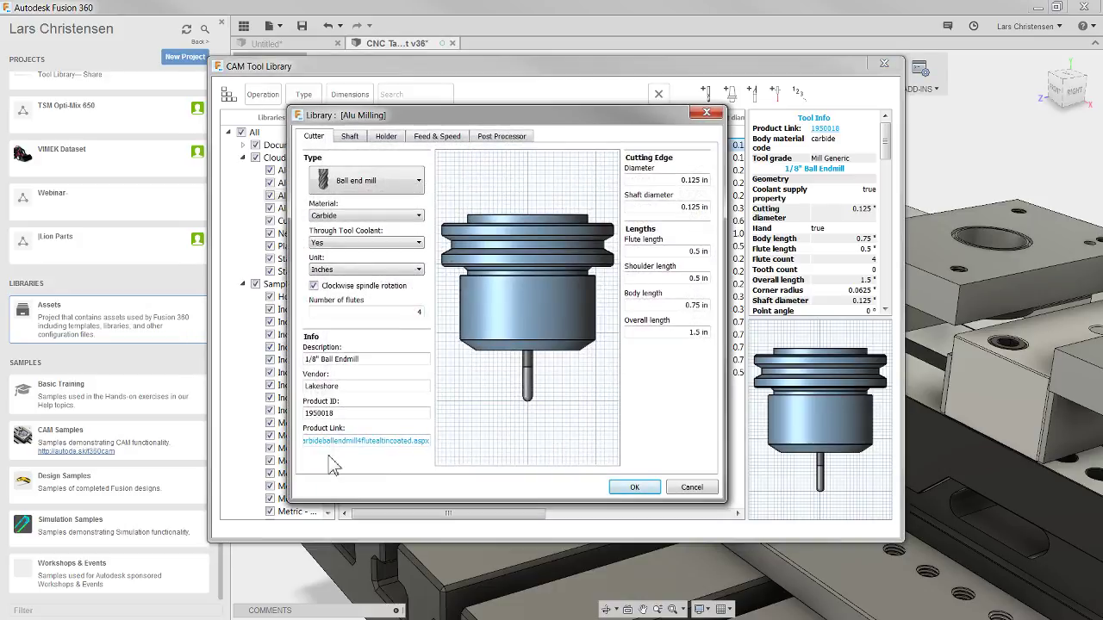
pyautogui.moveTo(349, 443); pyautogui.dragTo(261, 457)
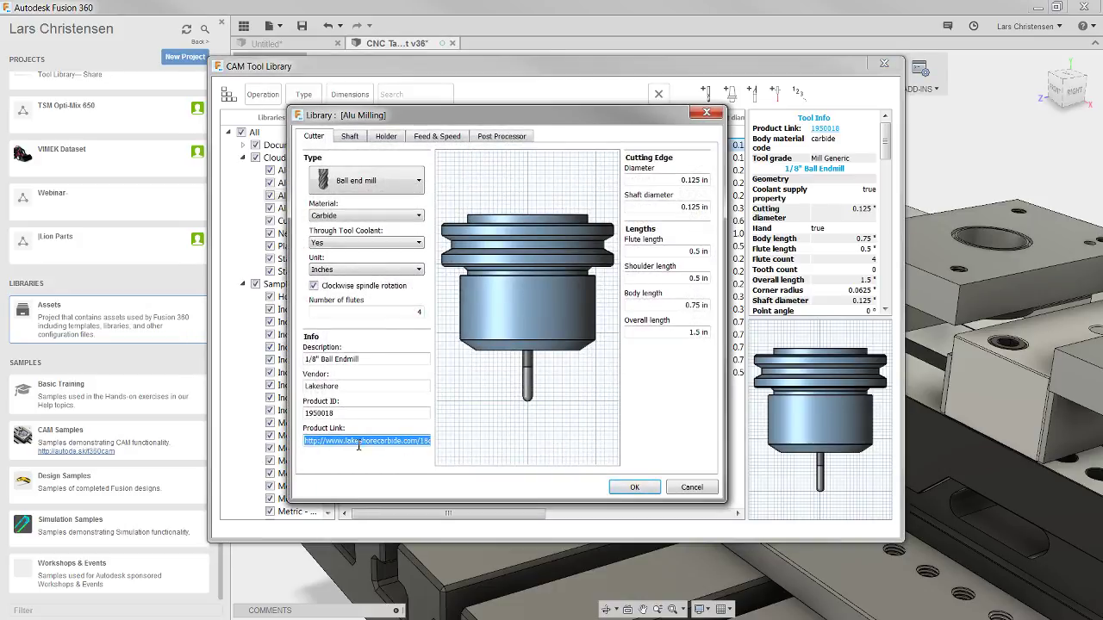
pyautogui.click(690, 488)
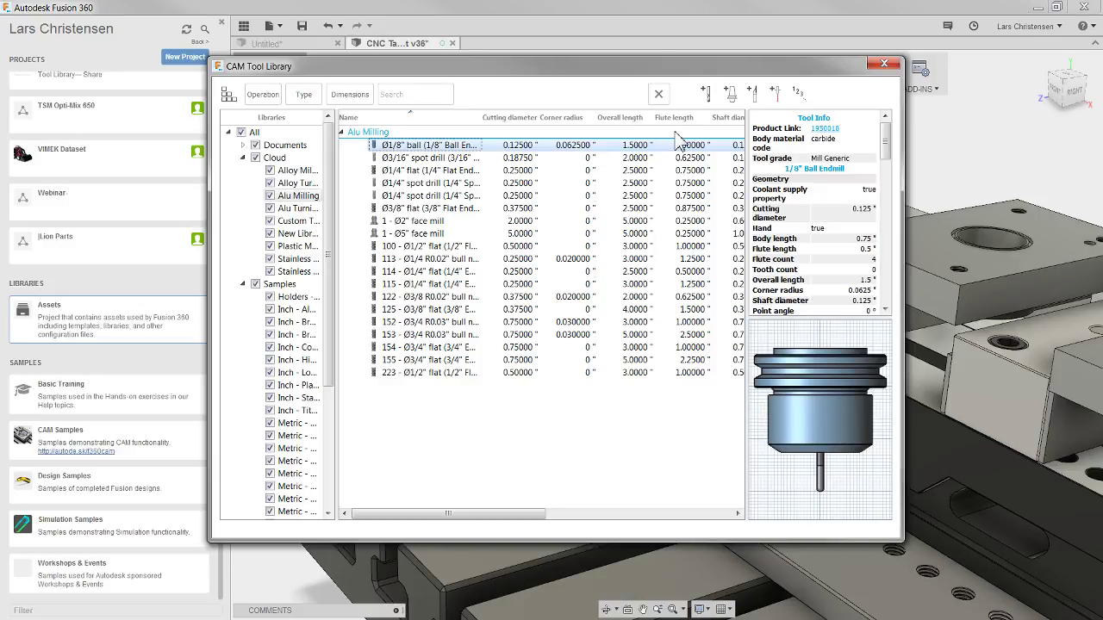
# - Widen the Libraries list to read the full library names, select Alu Milling and close the CAM Tool Library
pyautogui.moveTo(334, 231); pyautogui.dragTo(438, 230)
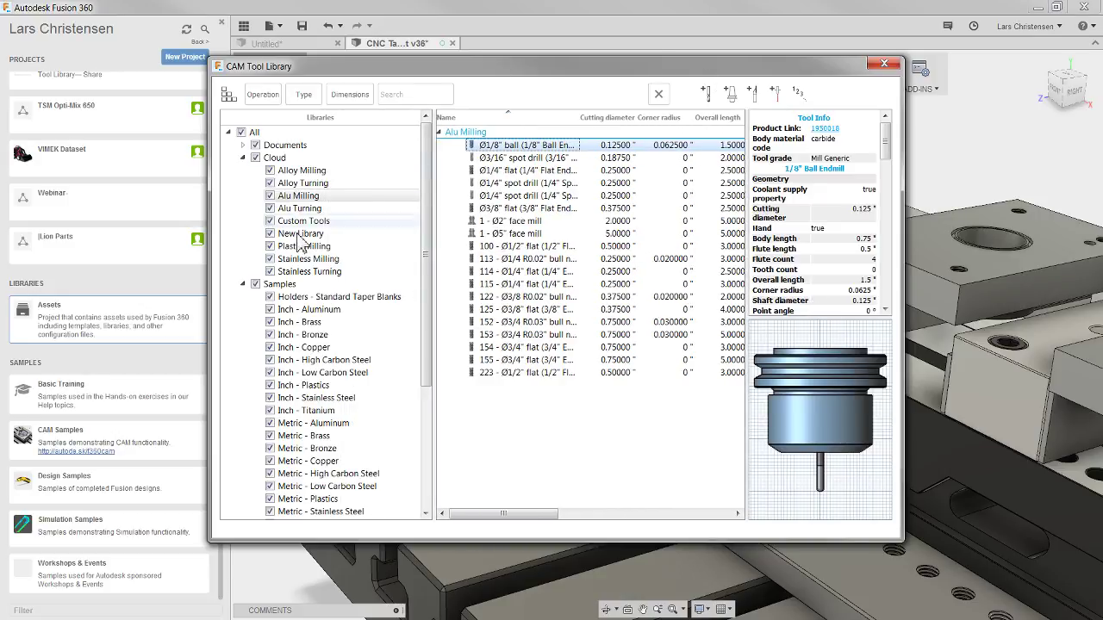
pyautogui.click(299, 199)
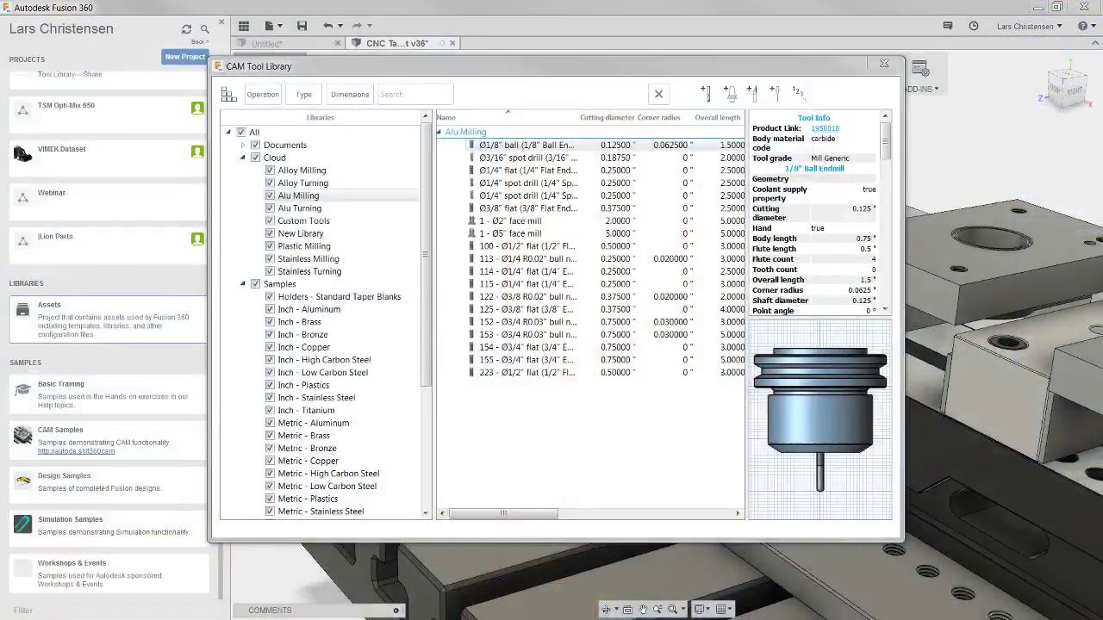
pyautogui.click(551, 86)
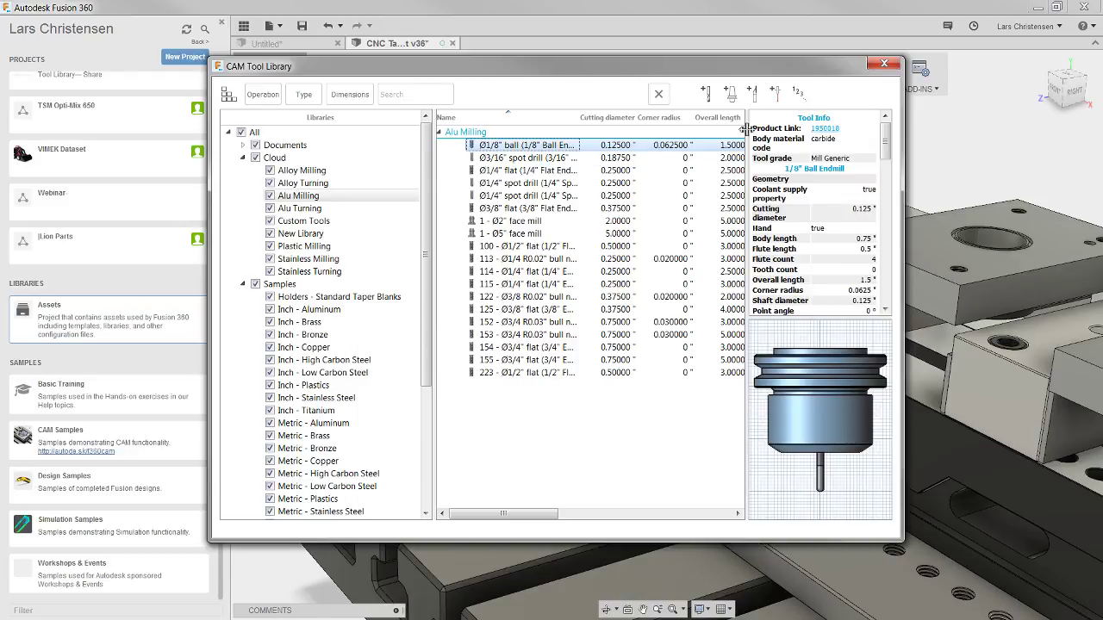
pyautogui.click(884, 63)
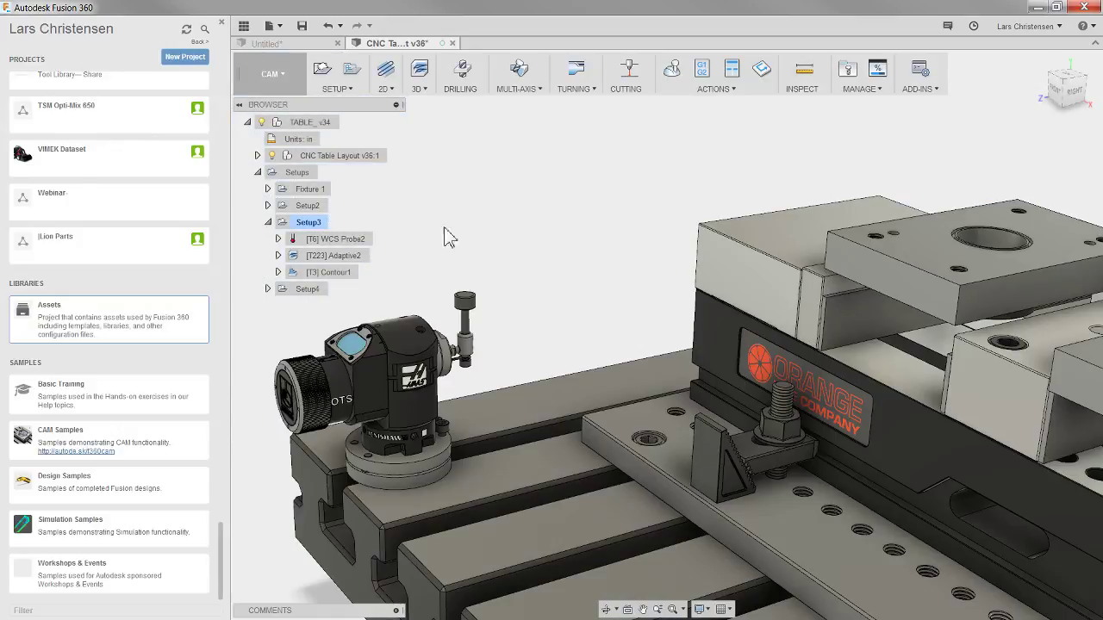
# - View the WCS Probe2, Adaptive2 and Contour1 operations of Setup3 on the part in the vise
pyautogui.scroll(-5, 376, 210)
pyautogui.scroll(6, 664, 214)
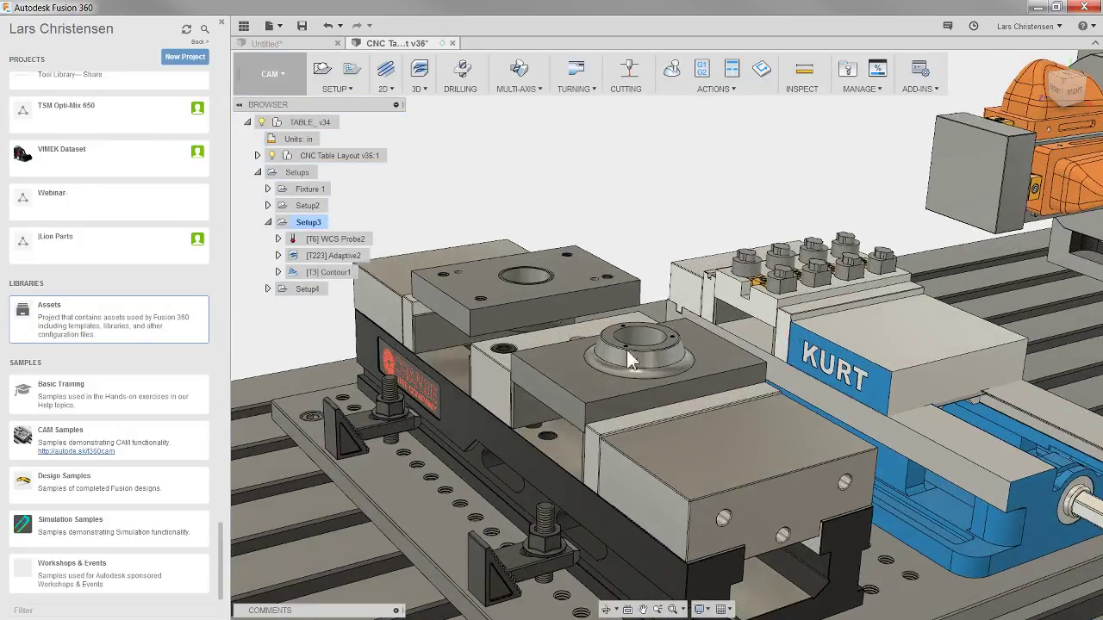
pyautogui.scroll(2, 626, 347)
pyautogui.scroll(1, 365, 265)
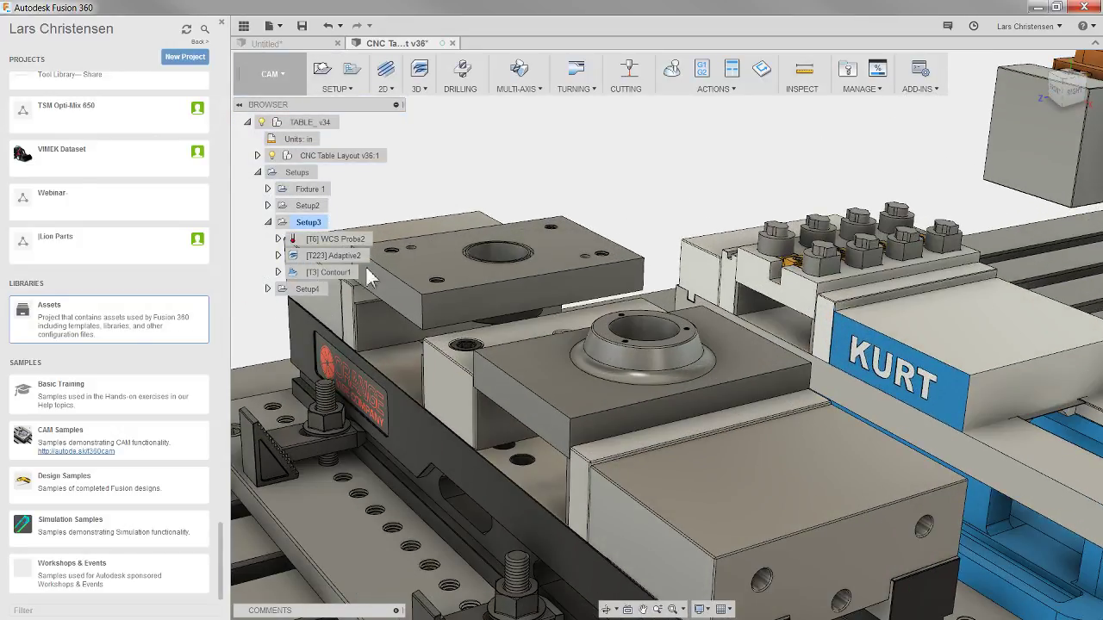
pyautogui.click(329, 242)
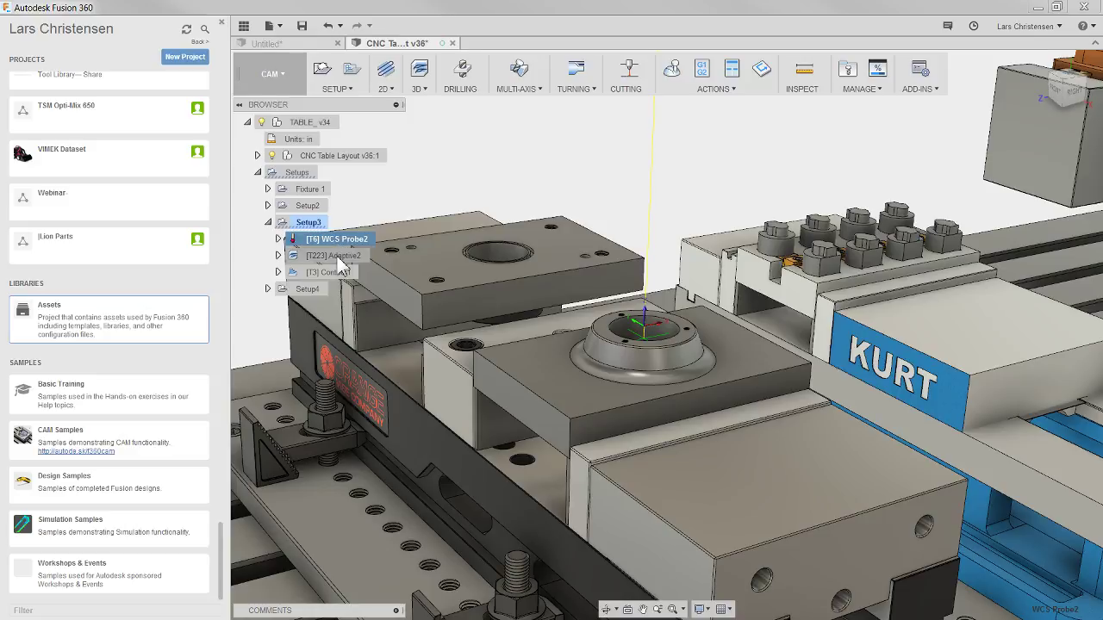
pyautogui.click(341, 257)
pyautogui.click(337, 272)
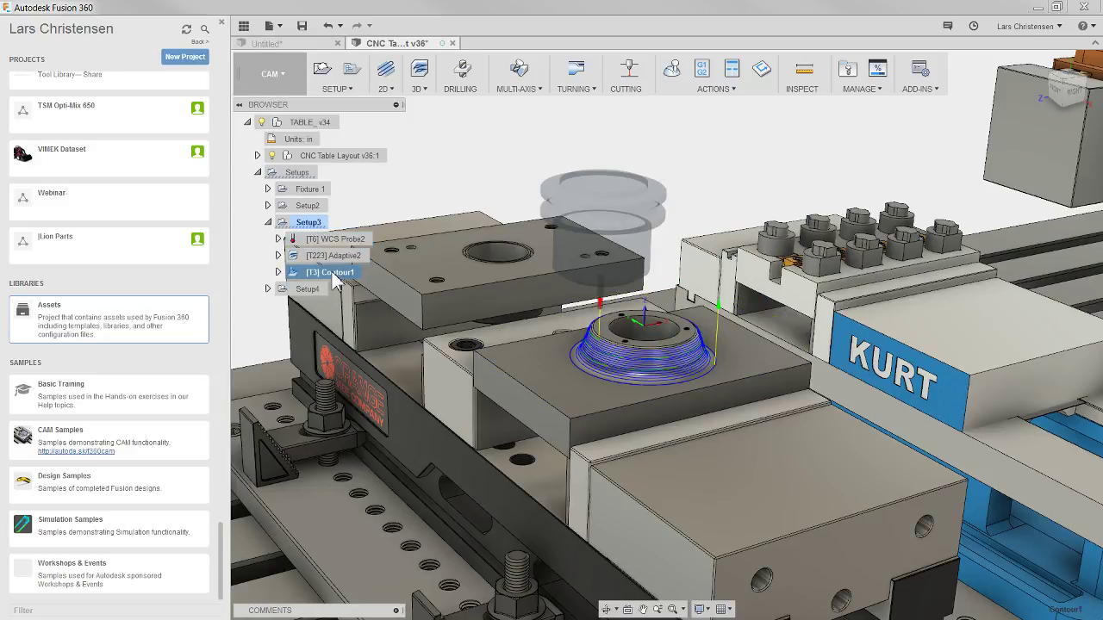
# - Compare the toolpaths and tools of WCS Probe2, Adaptive2 and Contour1 in Setup3 up close and clear the selection
pyautogui.scroll(2, 616, 349)
pyautogui.scroll(2, 616, 349)
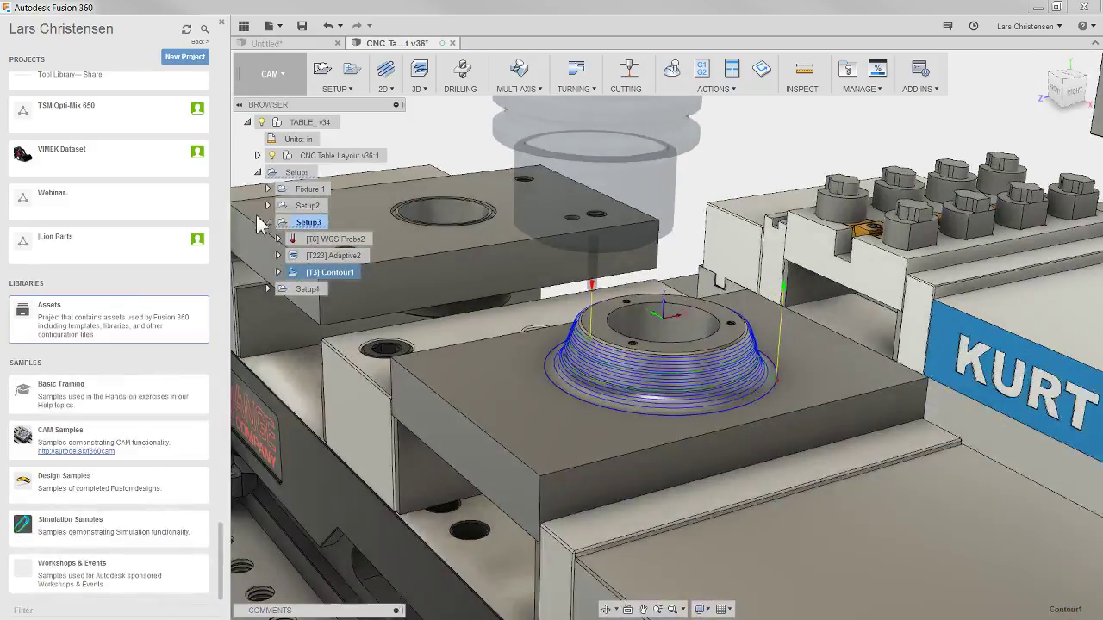
pyautogui.click(349, 239)
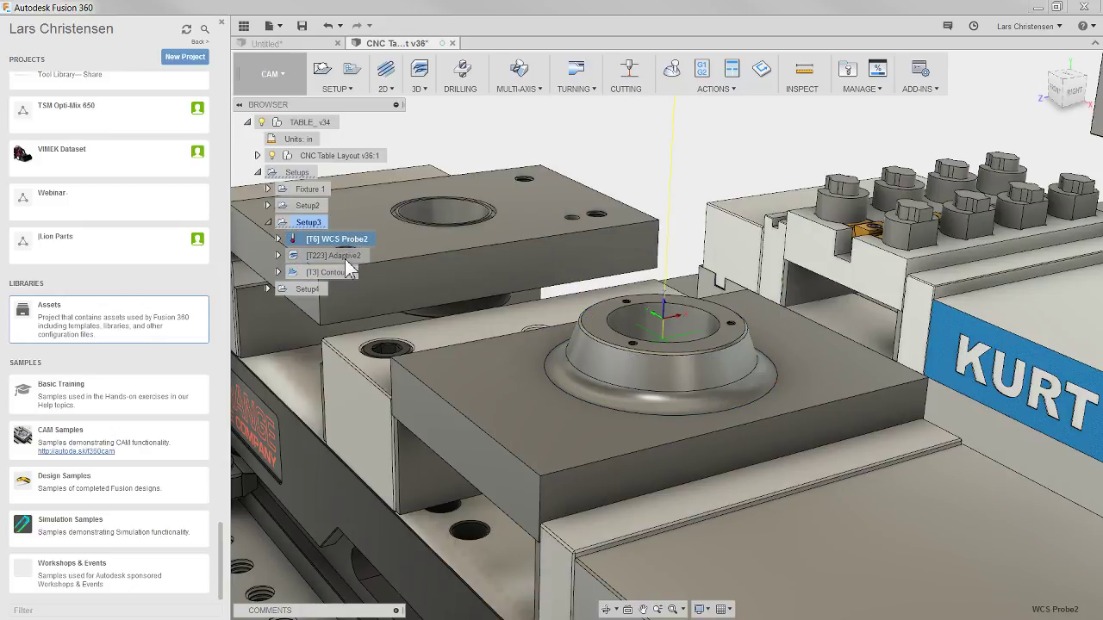
pyautogui.click(340, 258)
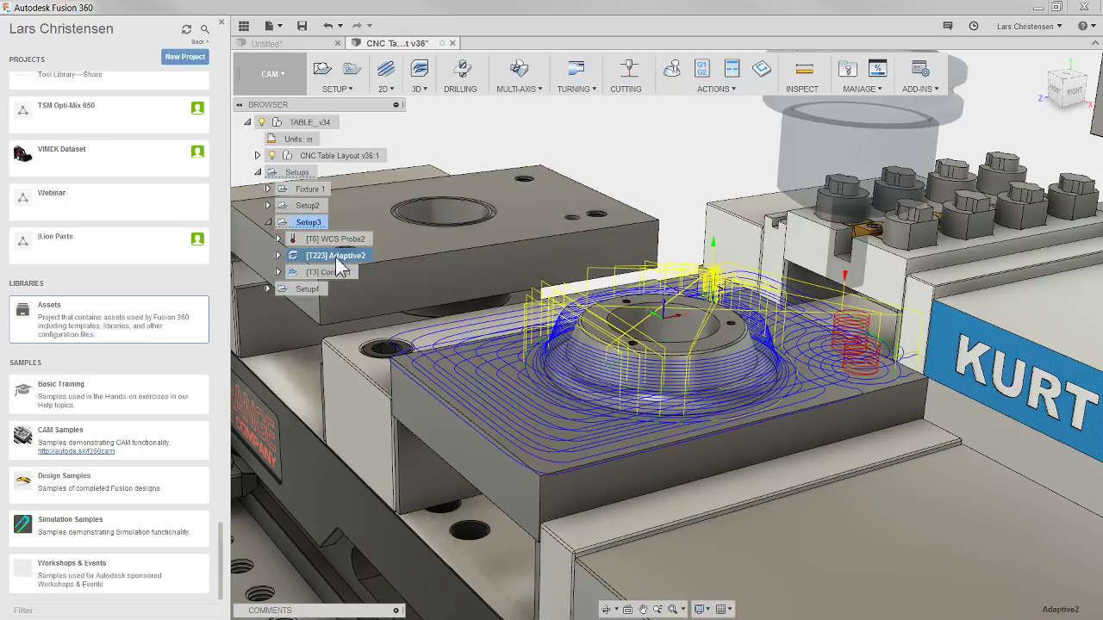
pyautogui.click(342, 272)
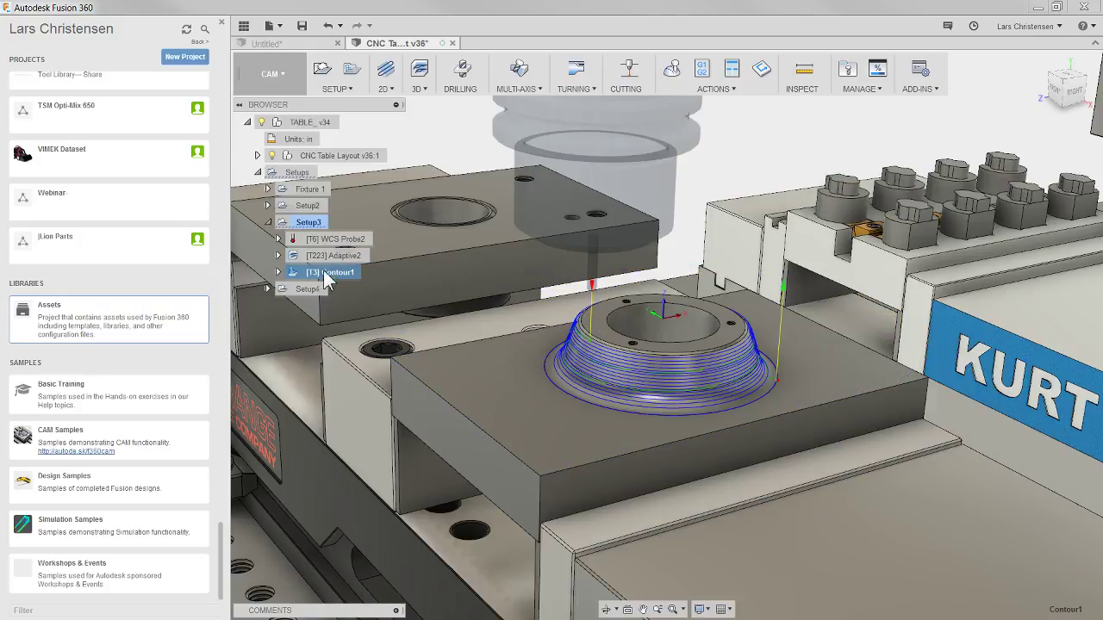
pyautogui.click(320, 258)
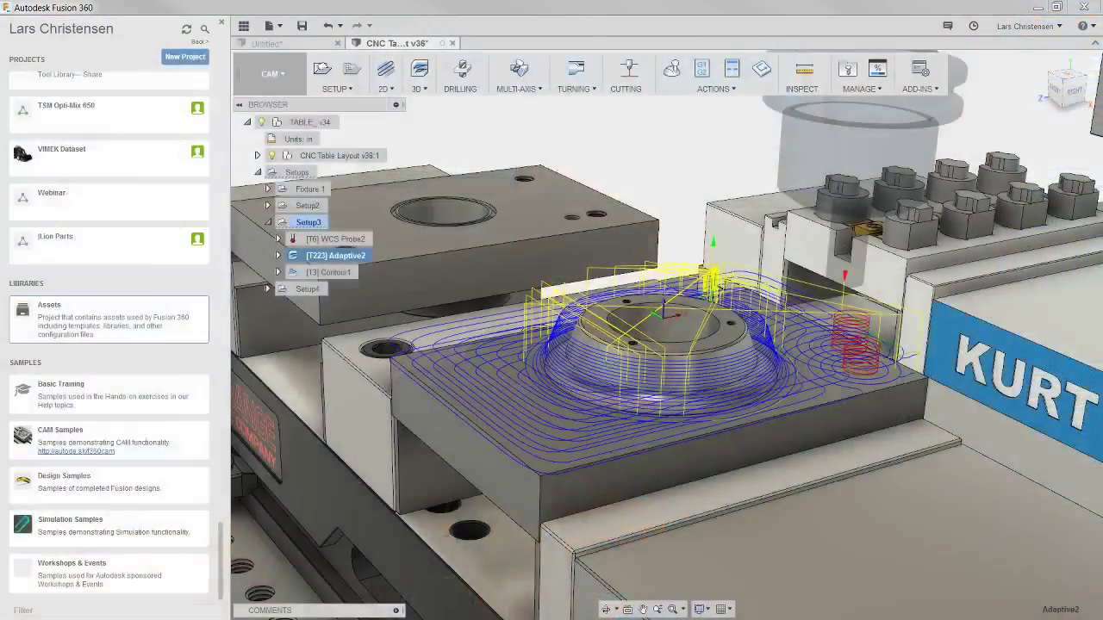
pyautogui.click(596, 138)
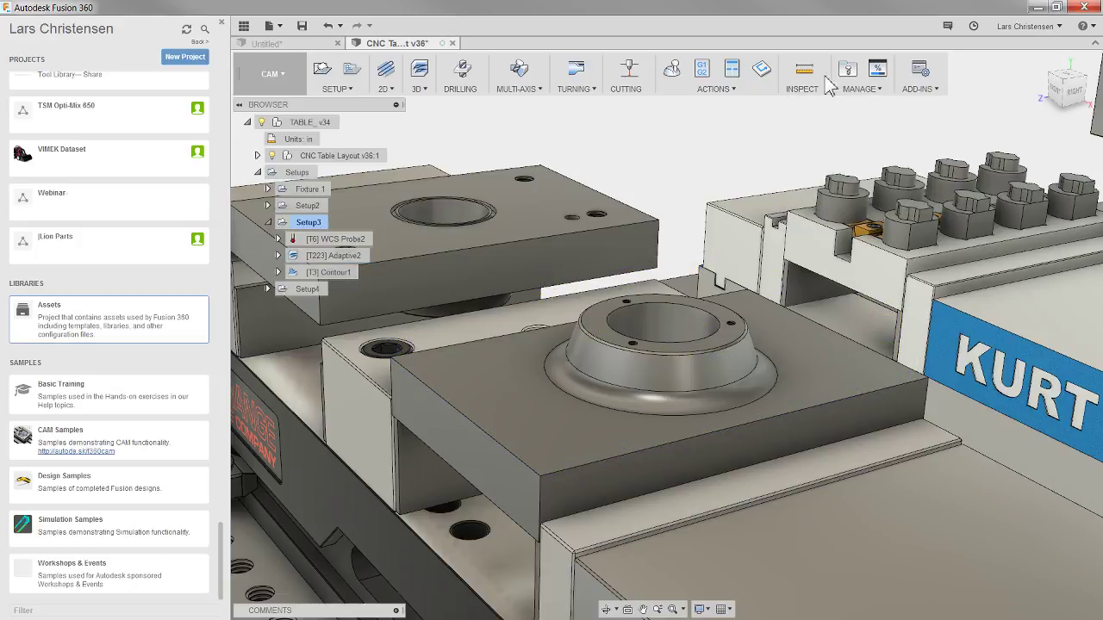
# - Open the CAM Tool Library and list the tools stored in the CNC Table Layout v36 document
pyautogui.click(847, 74)
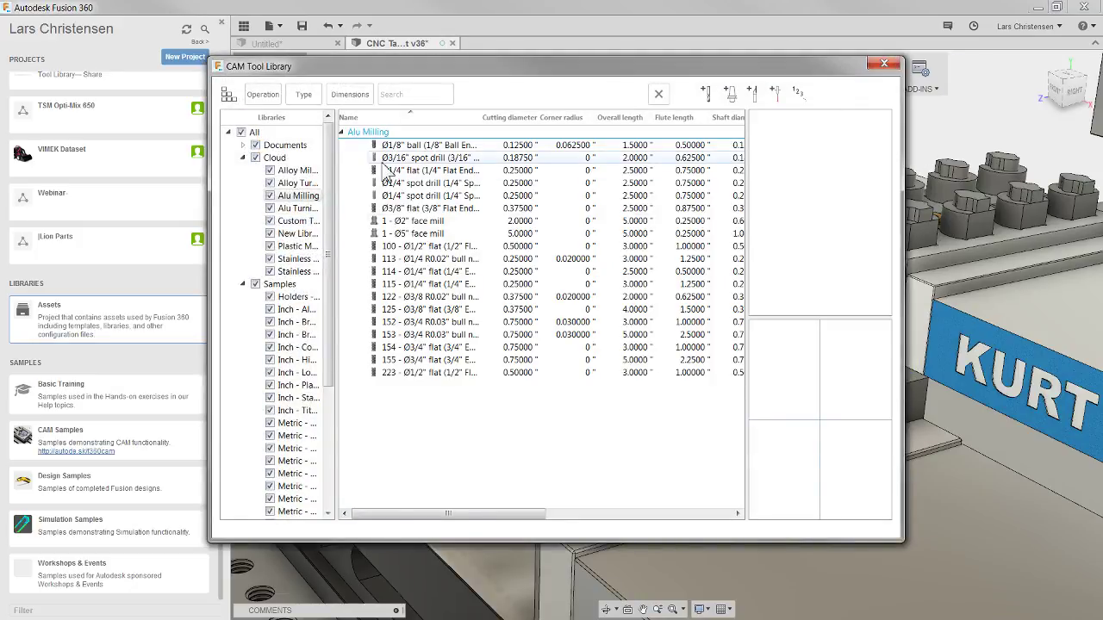
pyautogui.click(242, 145)
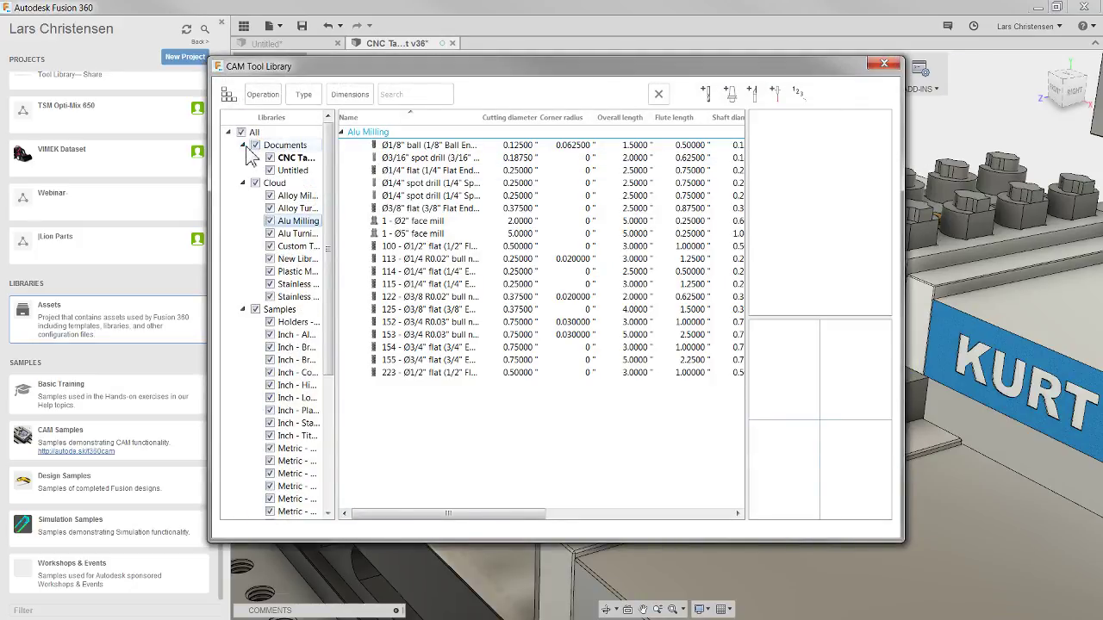
pyautogui.click(293, 158)
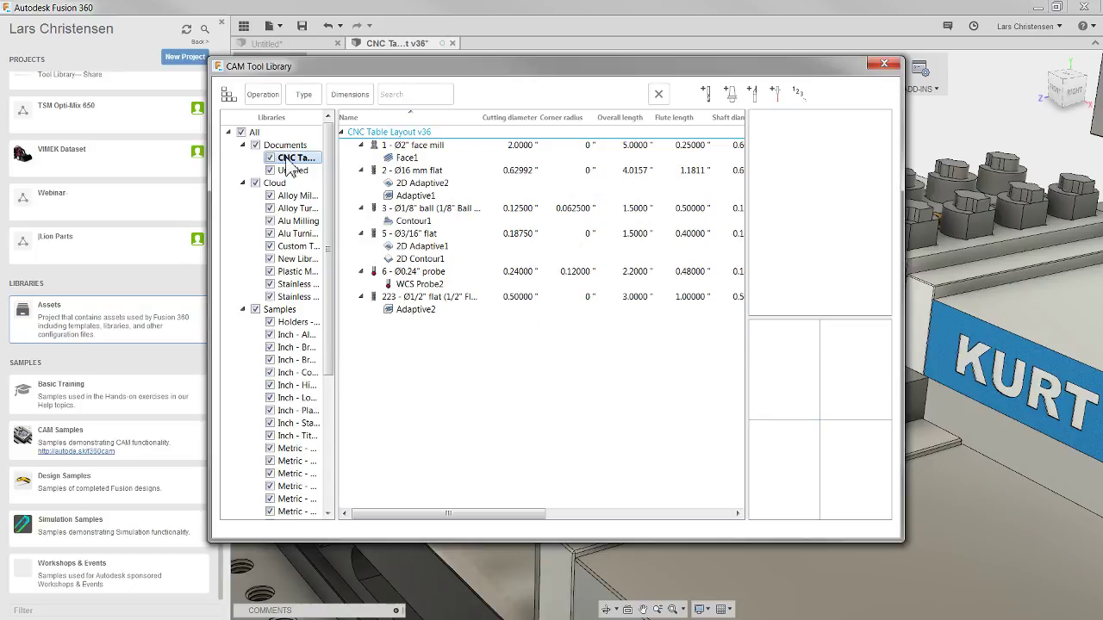
# - Collapse the operations under every tool of the CNC Table Layout v36 document so only the tools are listed
pyautogui.click(360, 144)
pyautogui.click(360, 157)
pyautogui.click(360, 169)
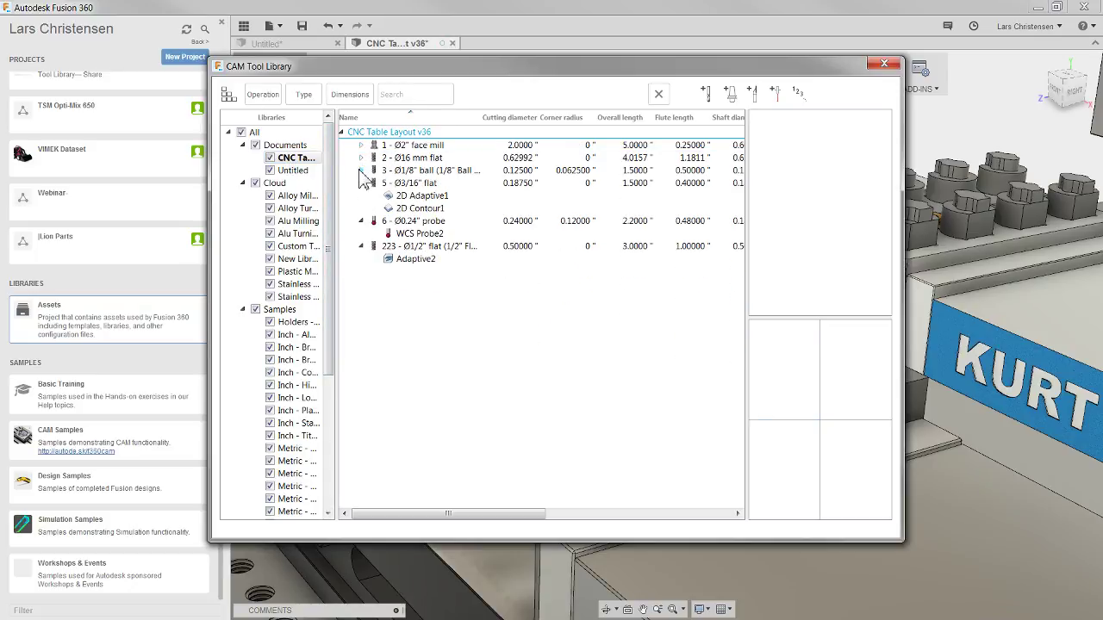
pyautogui.click(360, 182)
pyautogui.click(360, 196)
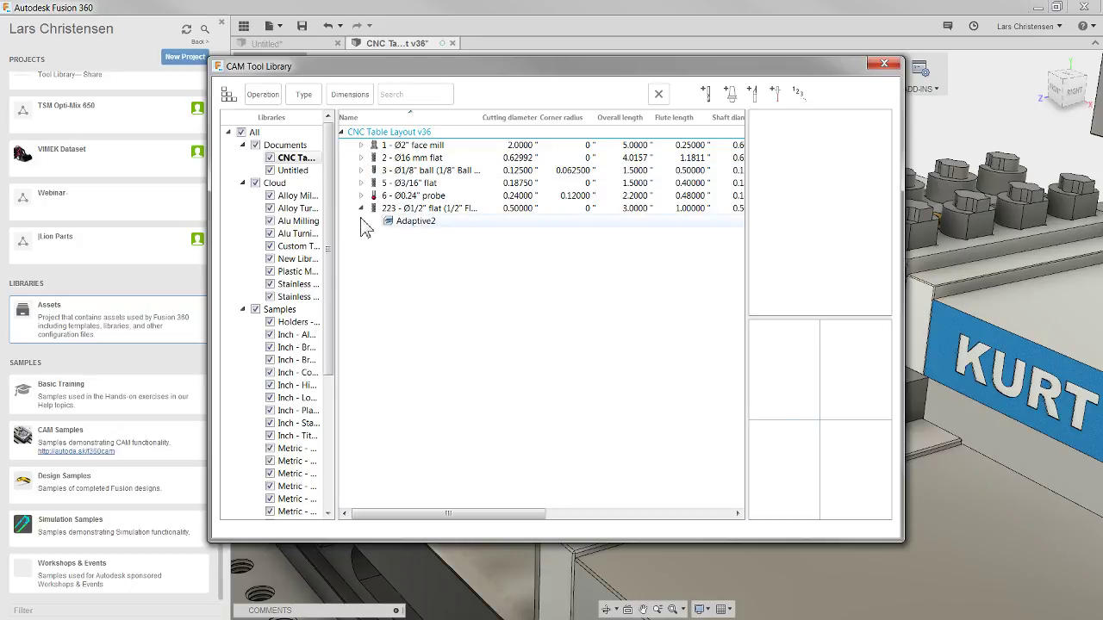
pyautogui.click(360, 207)
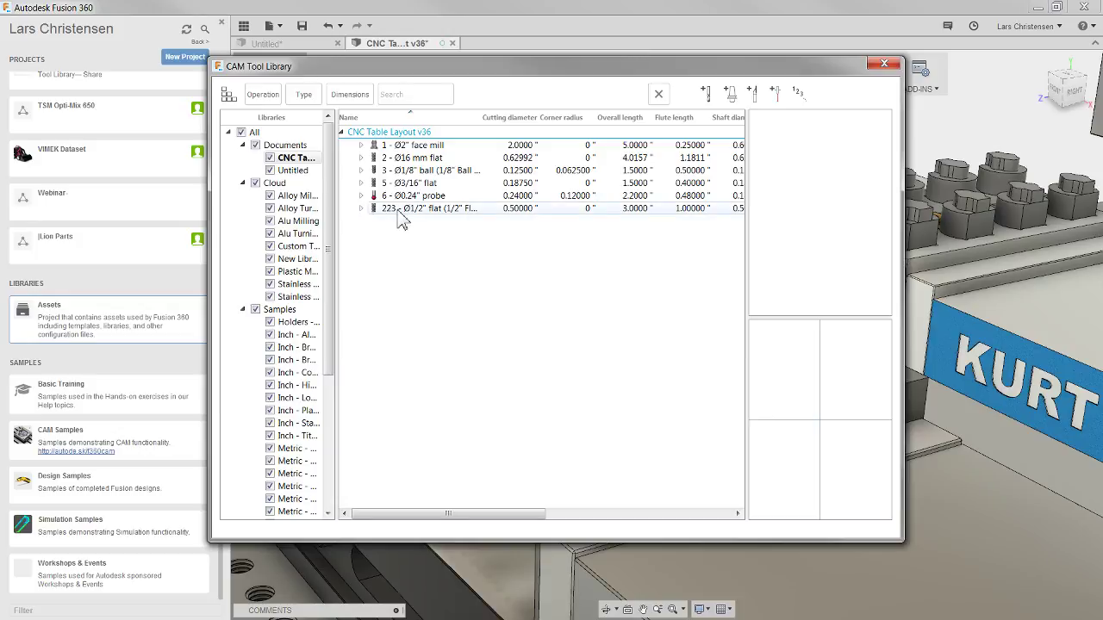
# - Renumber the document's tools from first tool number 1 with increment 1, updating the diameter, length and compensation offsets
pyautogui.rightClick(480, 279)
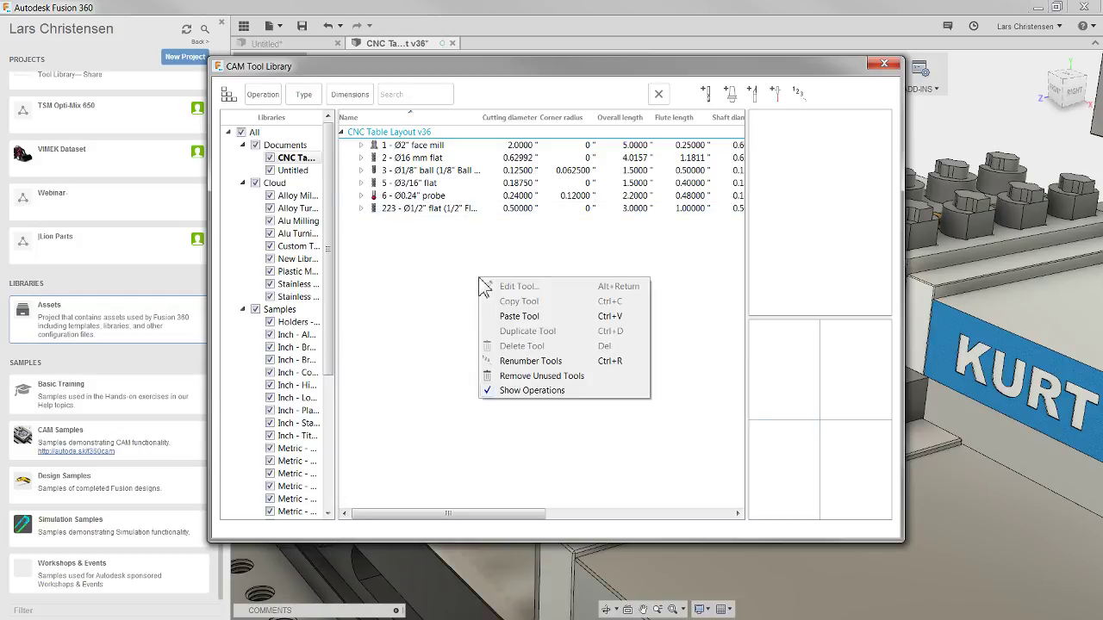
pyautogui.click(583, 241)
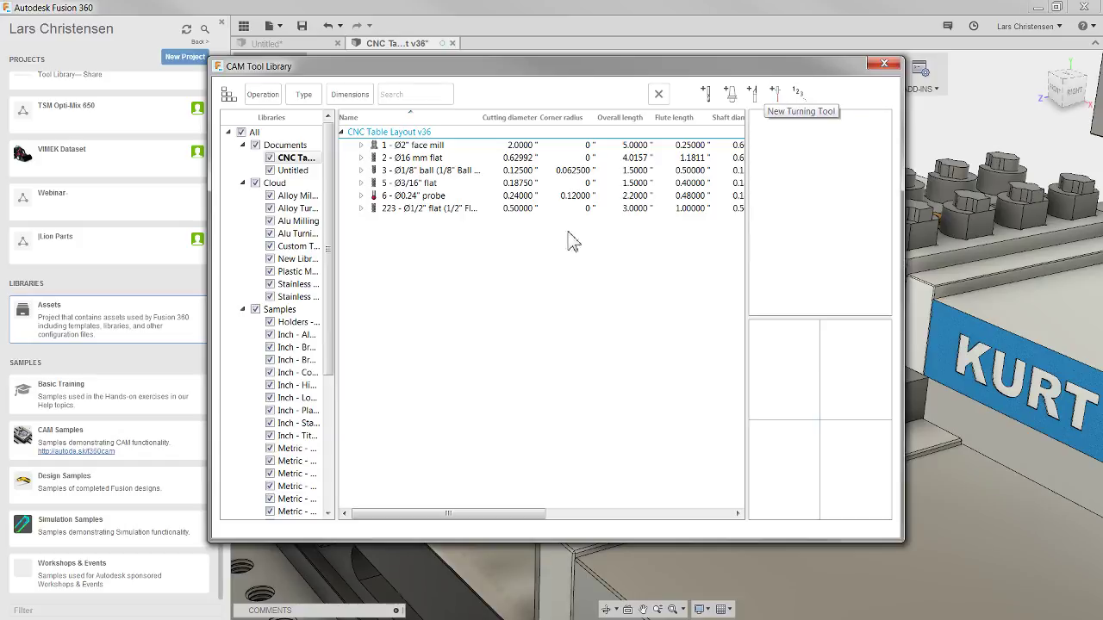
pyautogui.rightClick(556, 300)
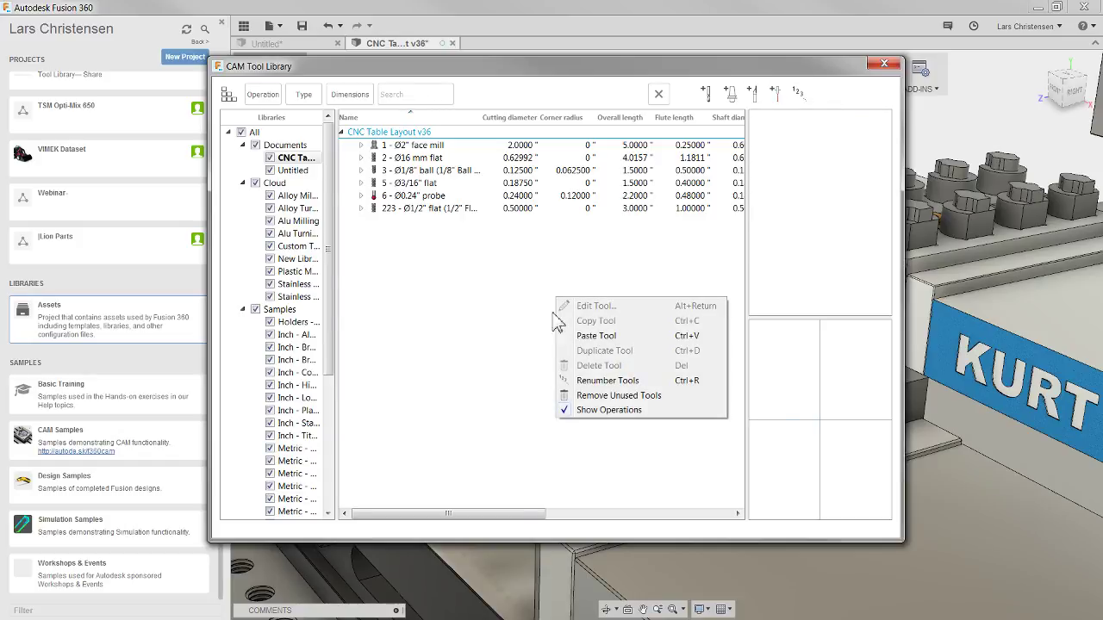
pyautogui.click(616, 381)
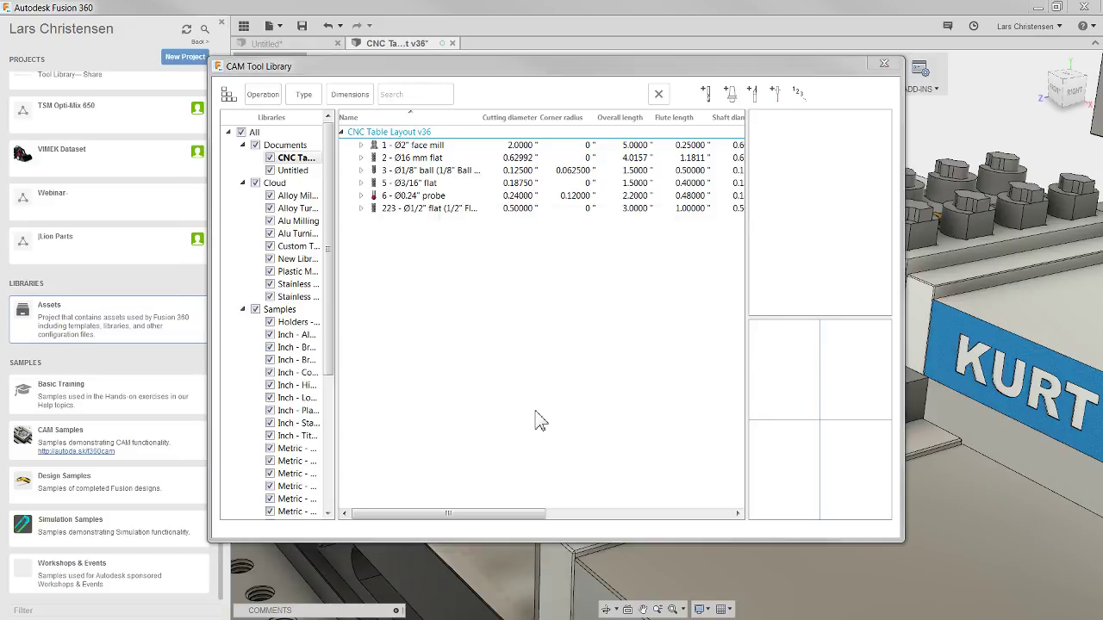
pyautogui.moveTo(538, 220); pyautogui.dragTo(575, 209)
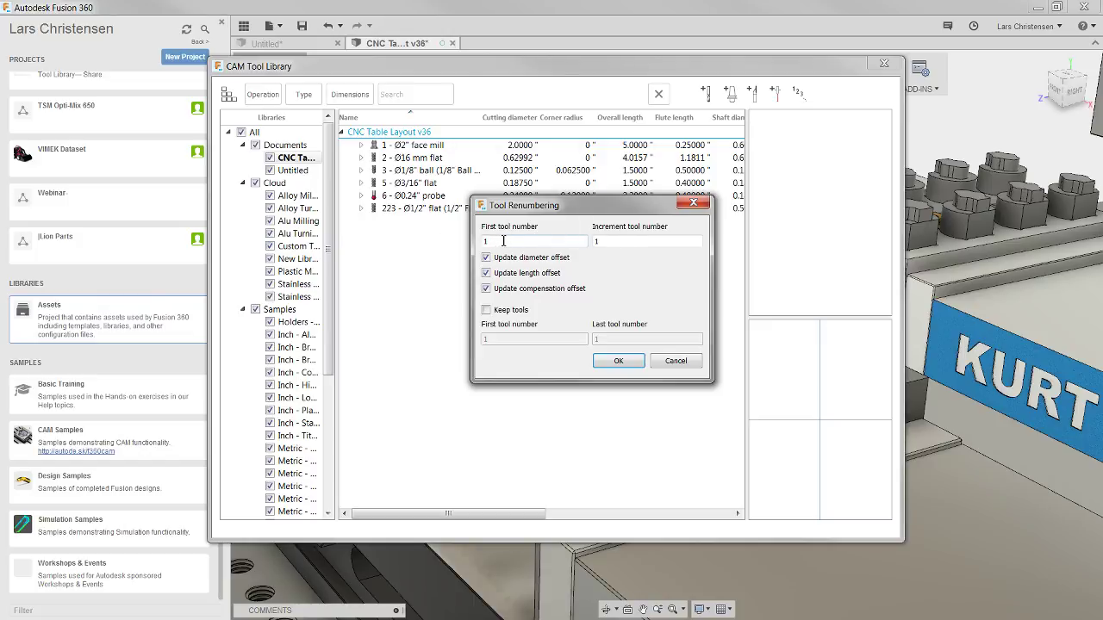
pyautogui.click(626, 241)
pyautogui.click(624, 363)
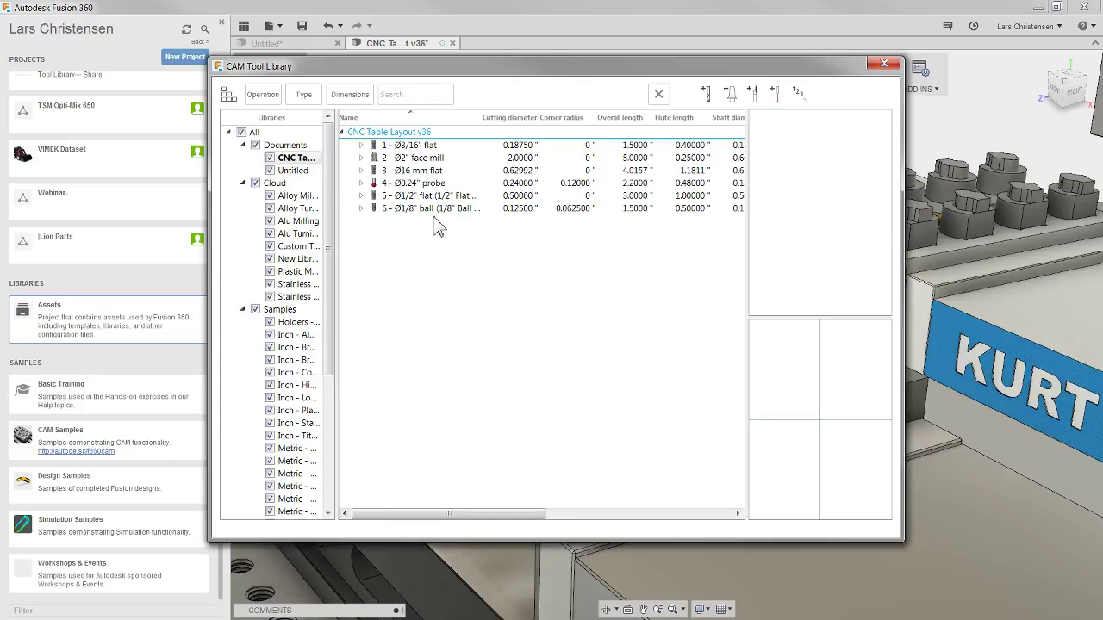
# - Look at the Remove Unused Tools option for the document's tool list without applying it
pyautogui.rightClick(407, 283)
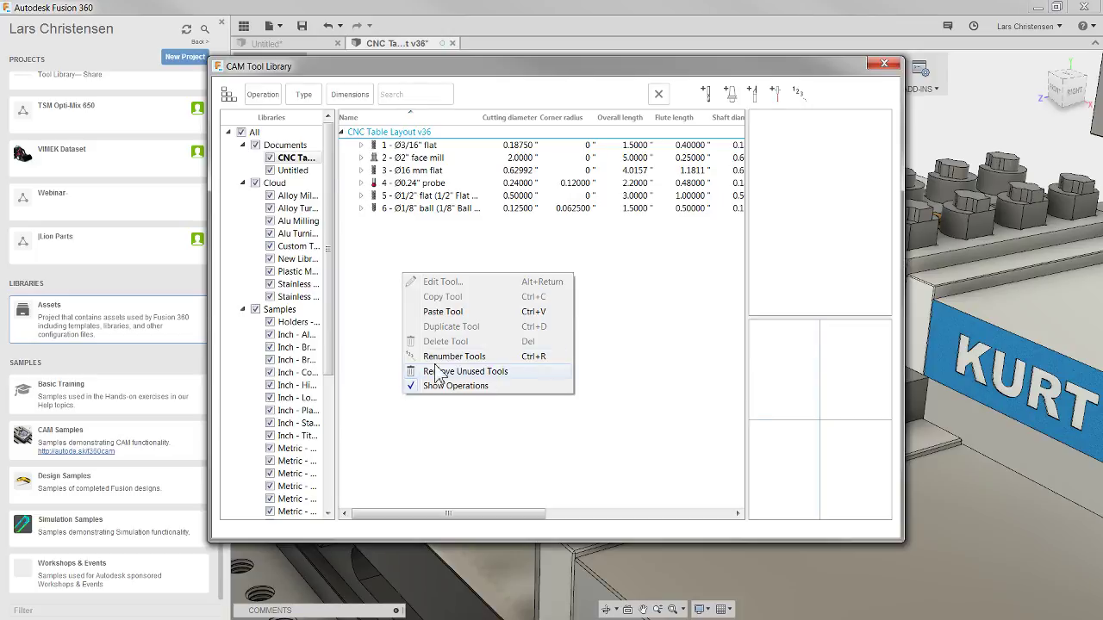
pyautogui.click(659, 359)
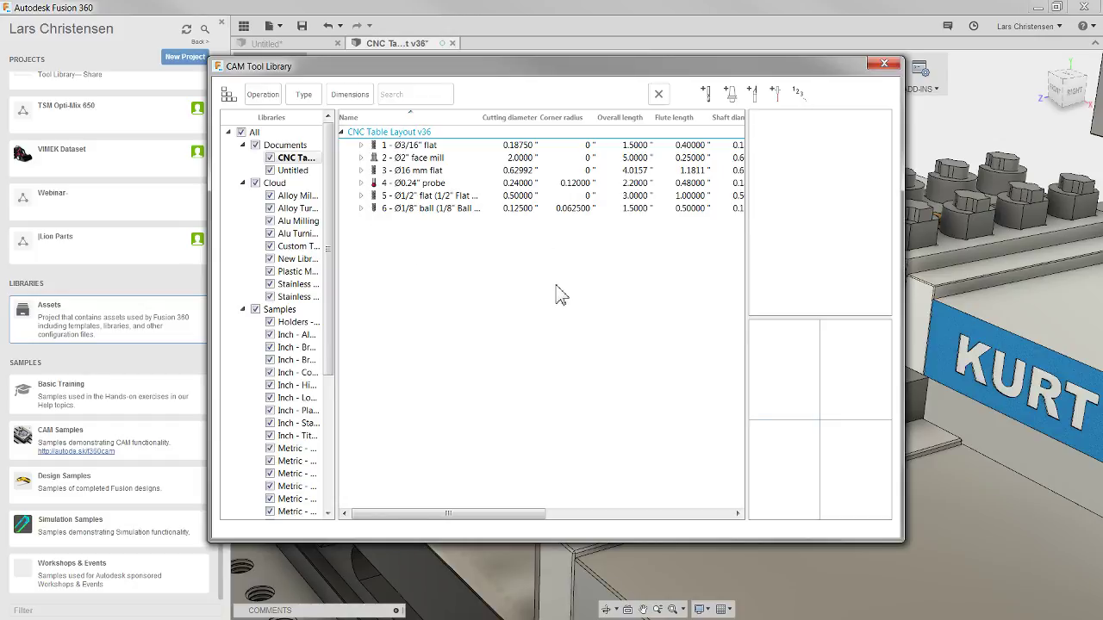
pyautogui.rightClick(457, 321)
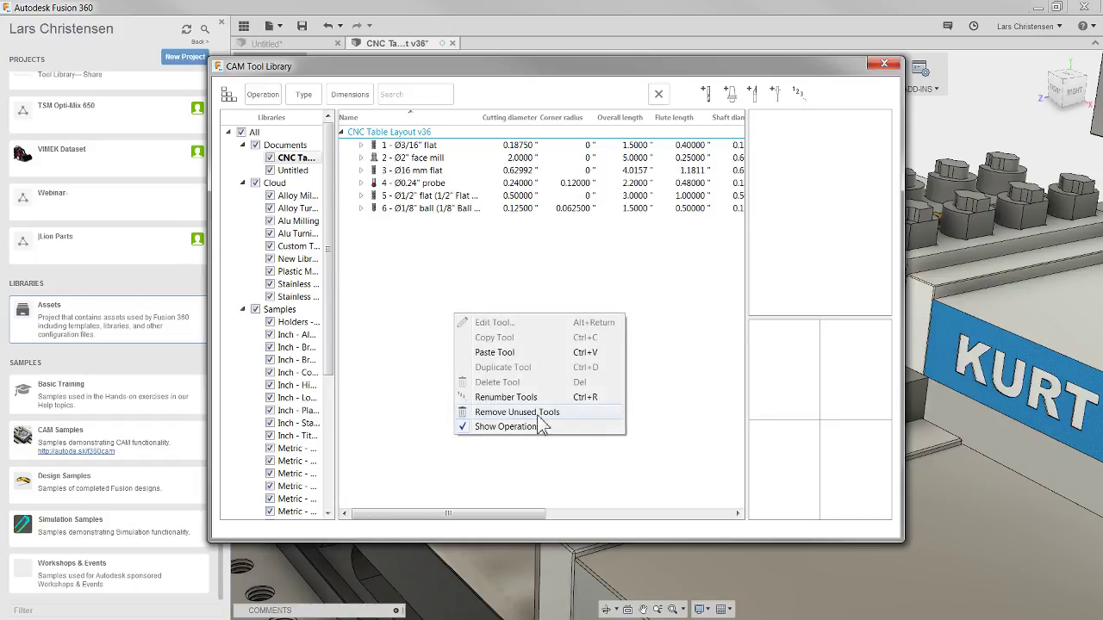
pyautogui.click(383, 269)
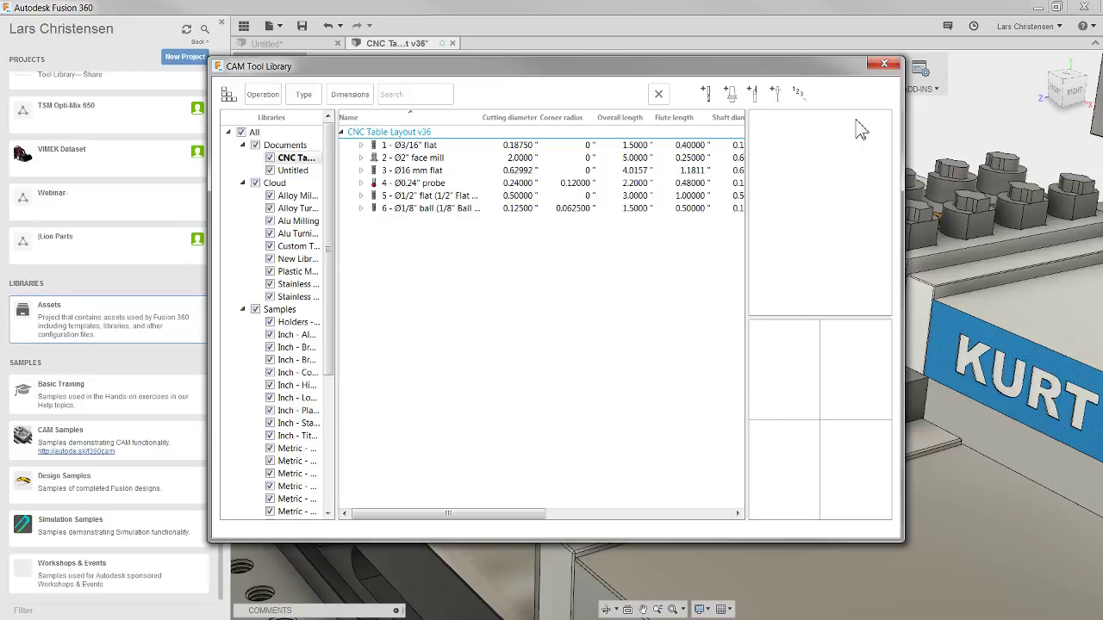
# - Close the CAM Tool Library and check the tool numbers of the Setup3 operations
pyautogui.click(884, 64)
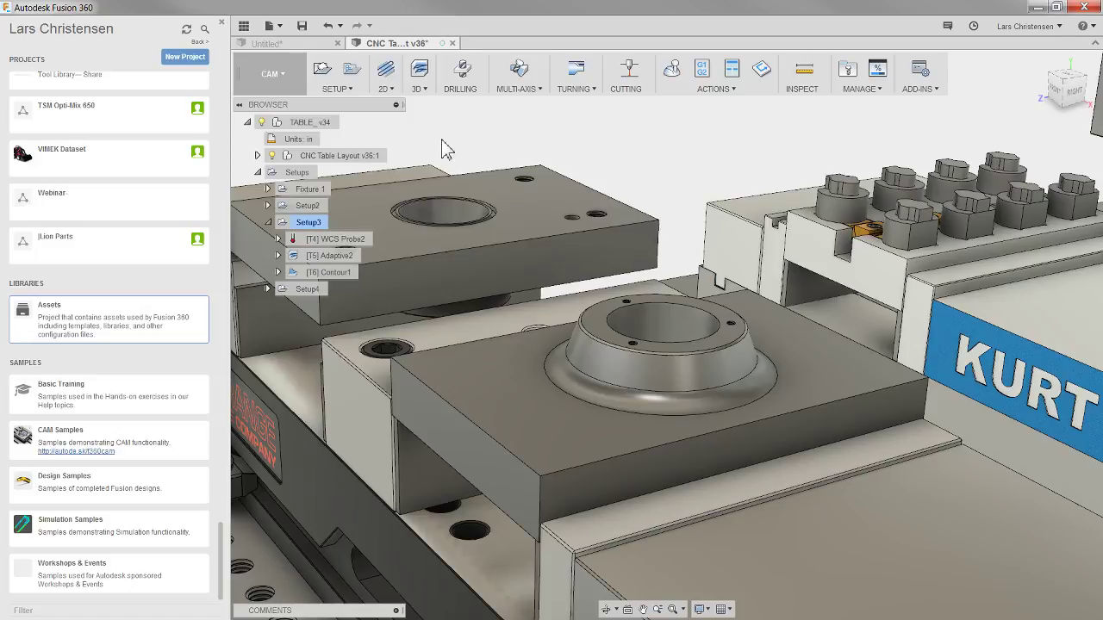
pyautogui.scroll(-1, 448, 152)
pyautogui.scroll(-1, 530, 168)
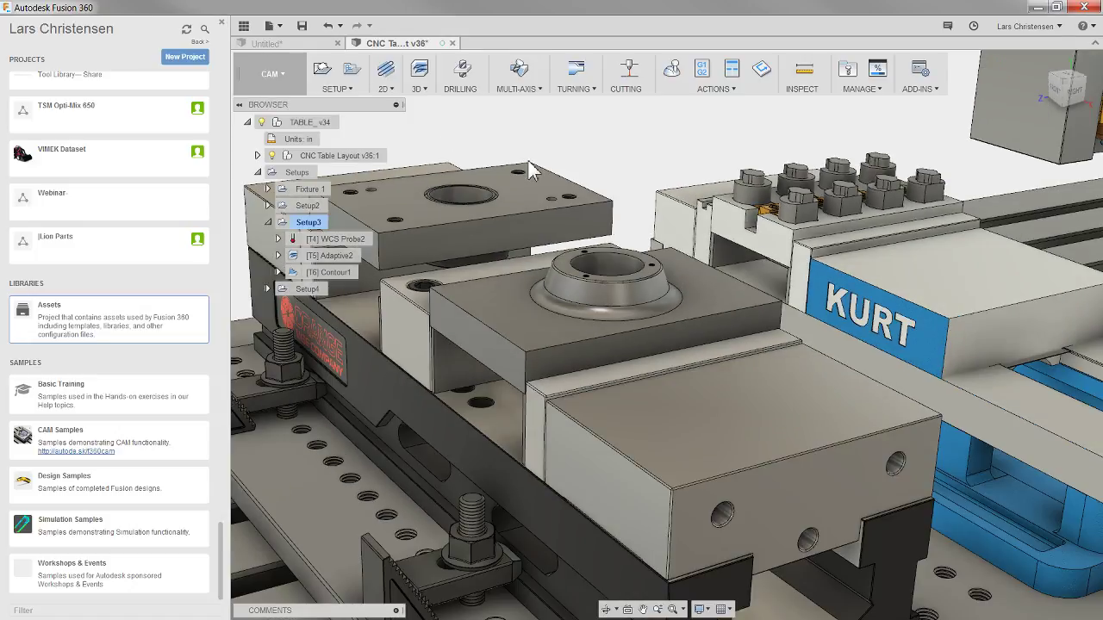